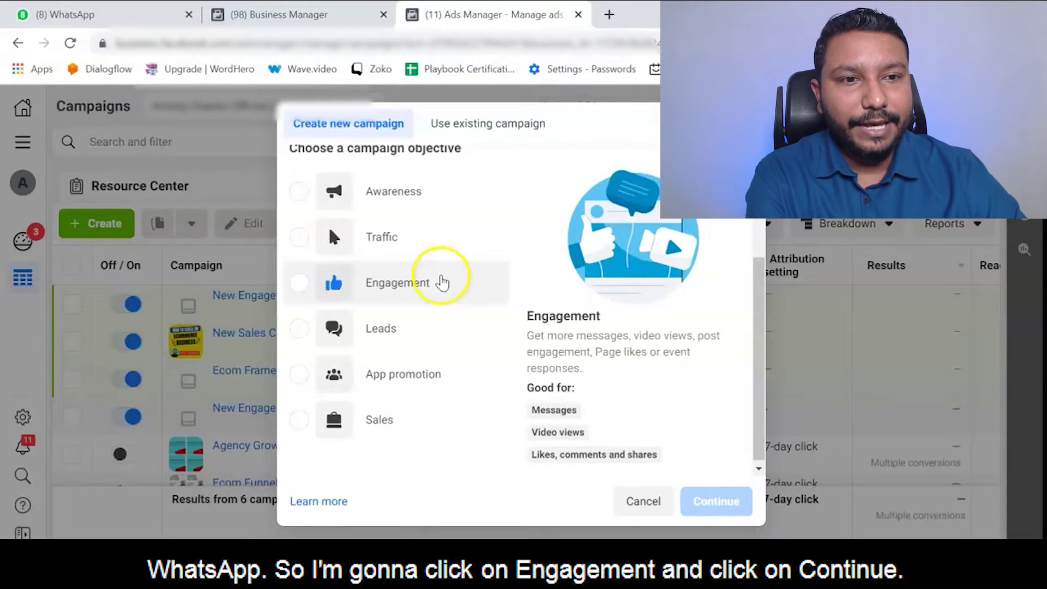
Create a new campaign with the Engagement objective and name it WhatsApp Lead gen Campaign
click(446, 281)
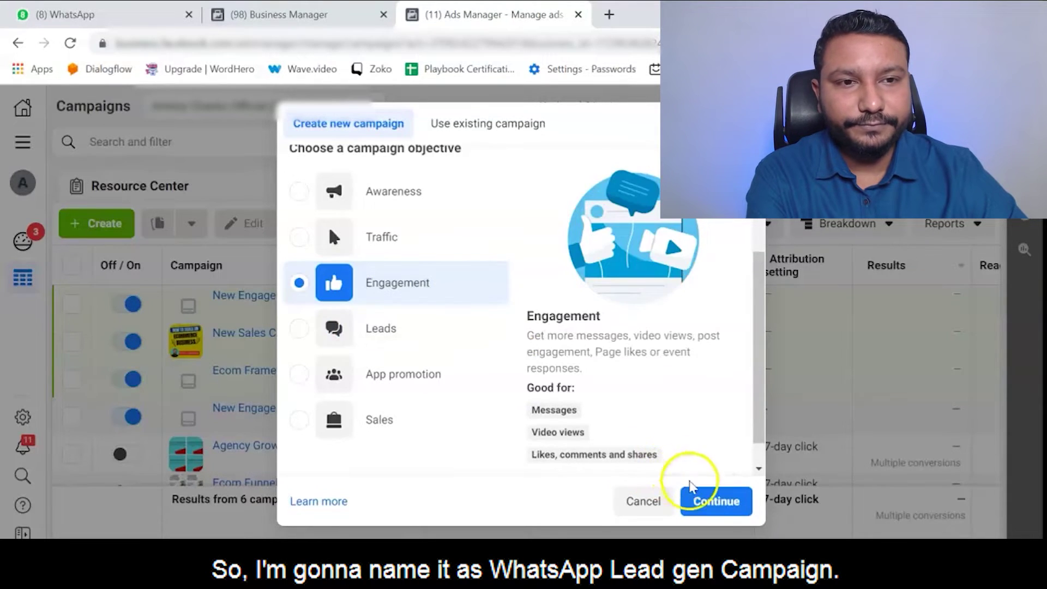
click(719, 499)
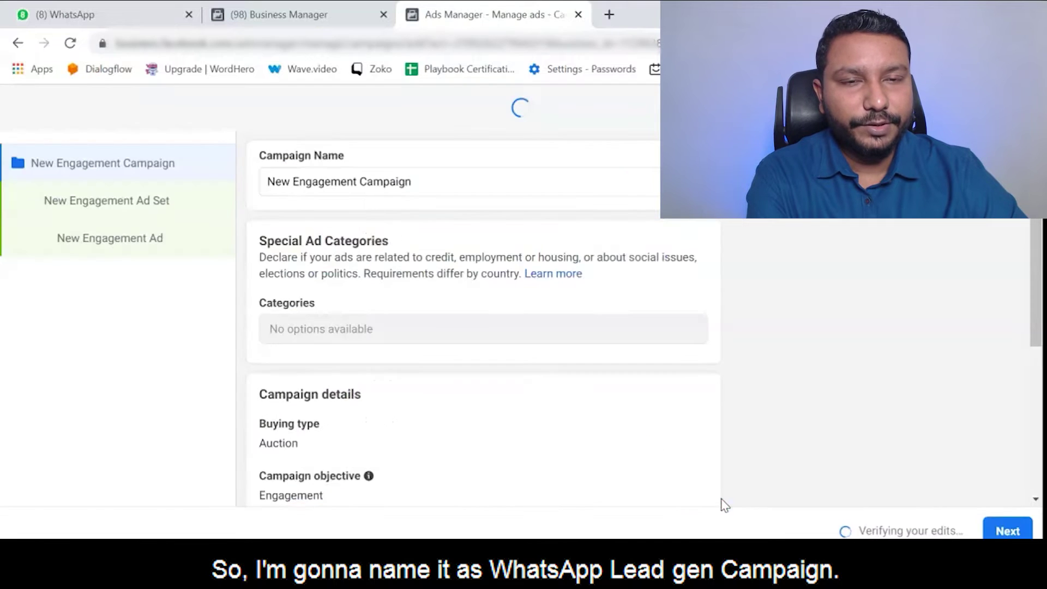
click(423, 182)
drag(423, 182, 245, 183)
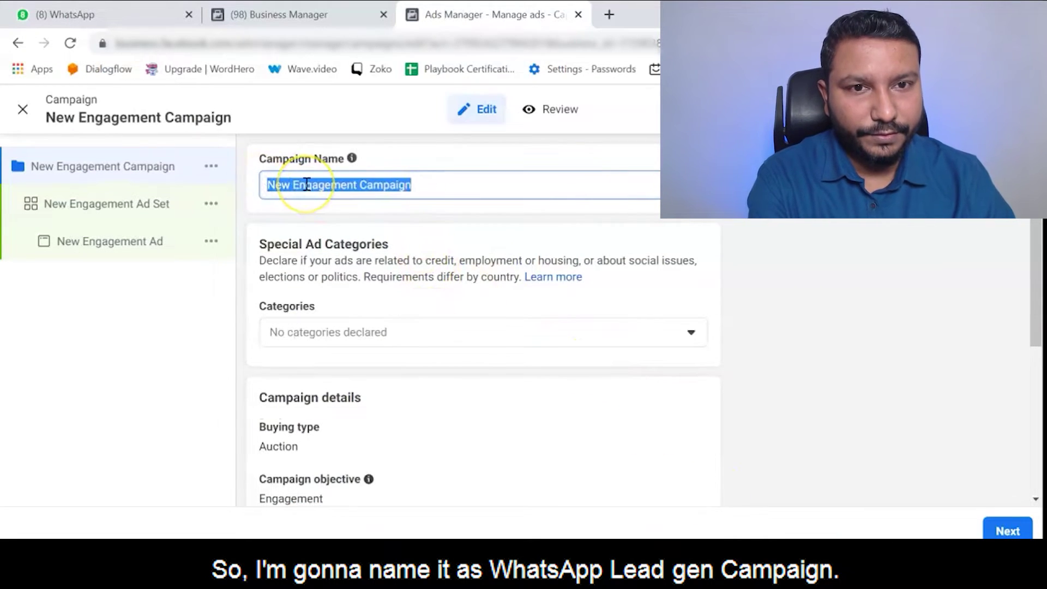
text(WhatsApp )
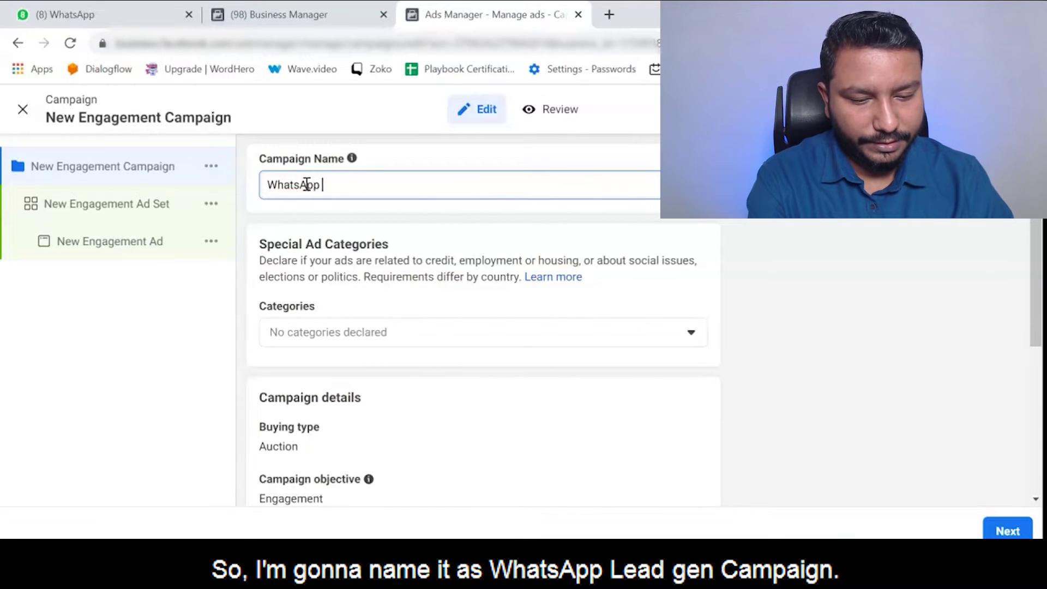
text(Lead gen Cam)
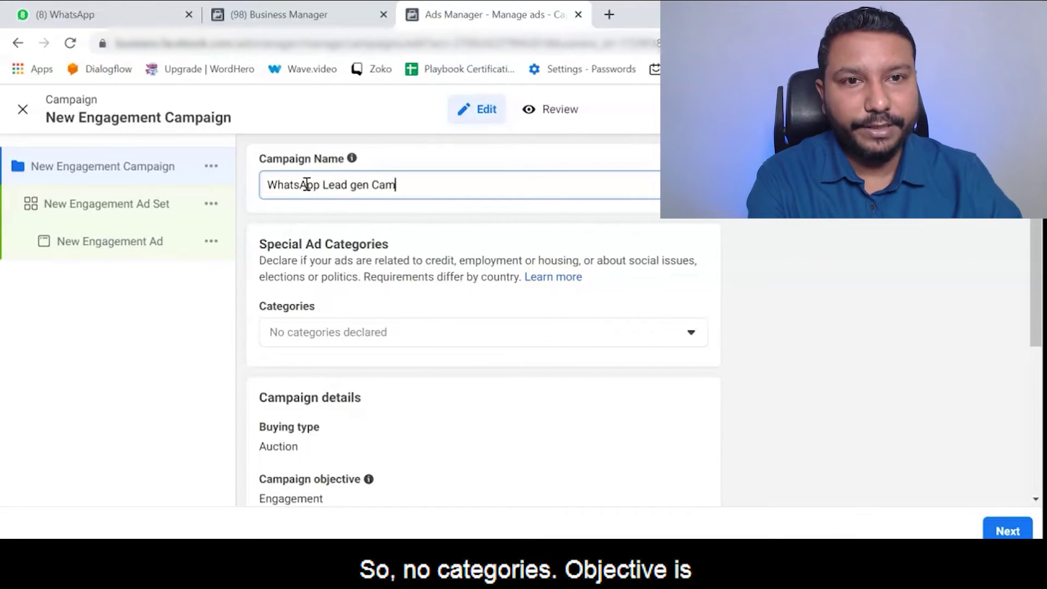
text(paign)
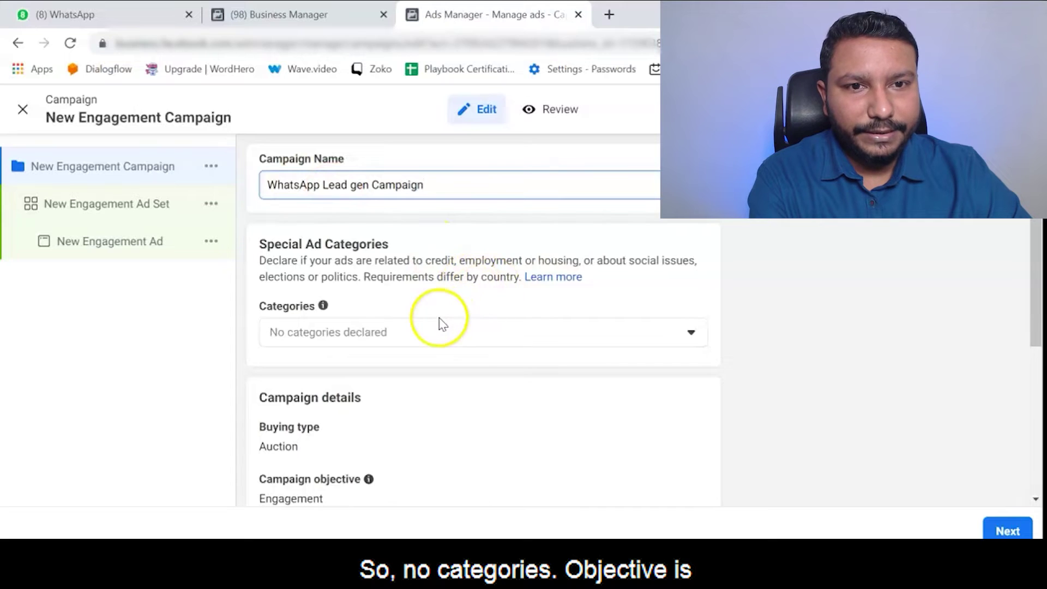
Keep the campaign's remaining settings as they are and proceed to the ad set setup
scroll(434, 323, down, 2)
scroll(416, 264, down, 3)
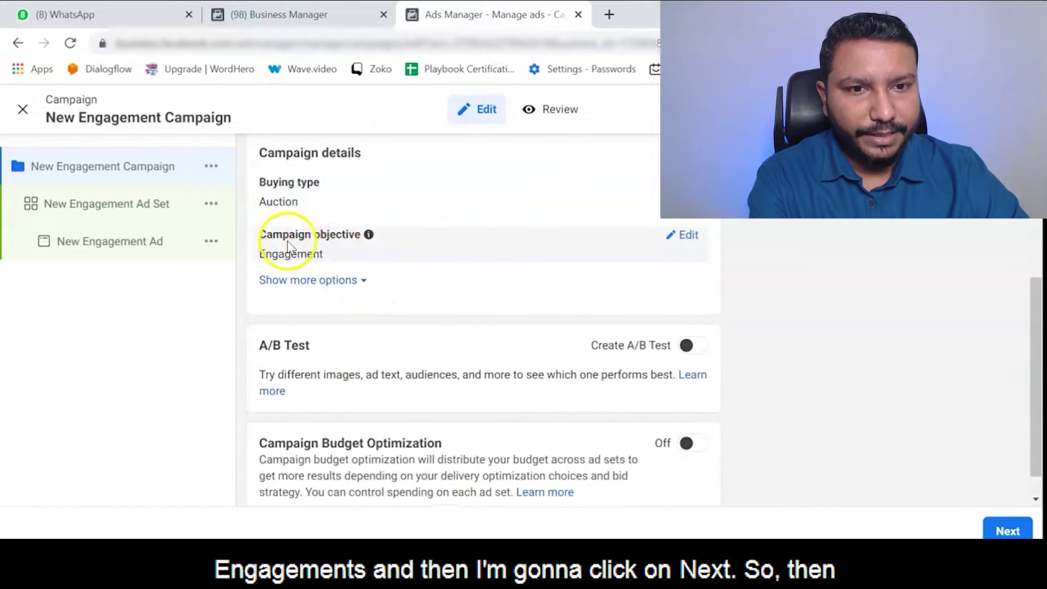
scroll(352, 286, down, 1)
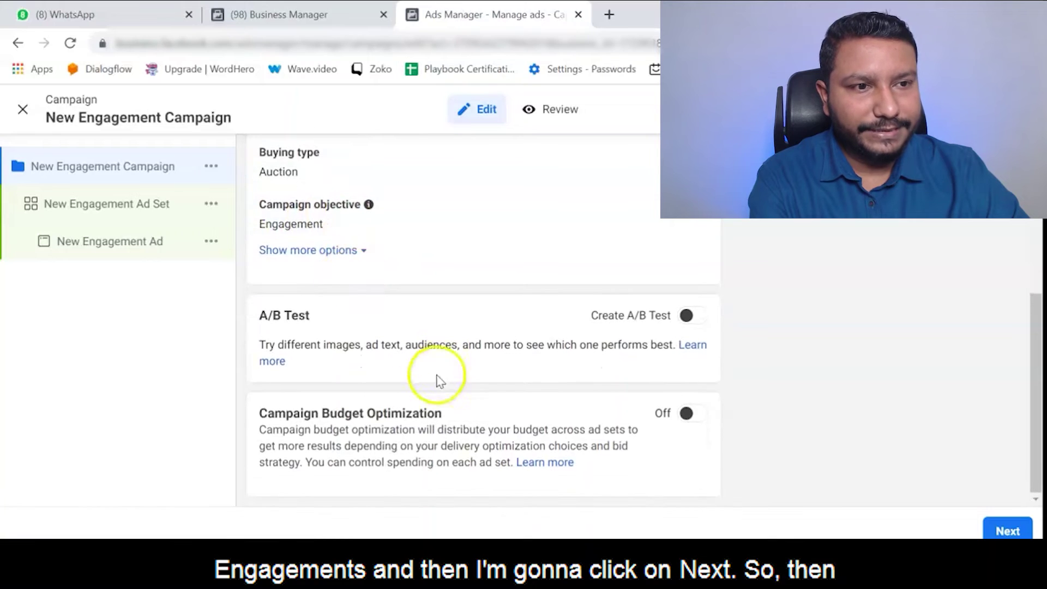
click(1010, 531)
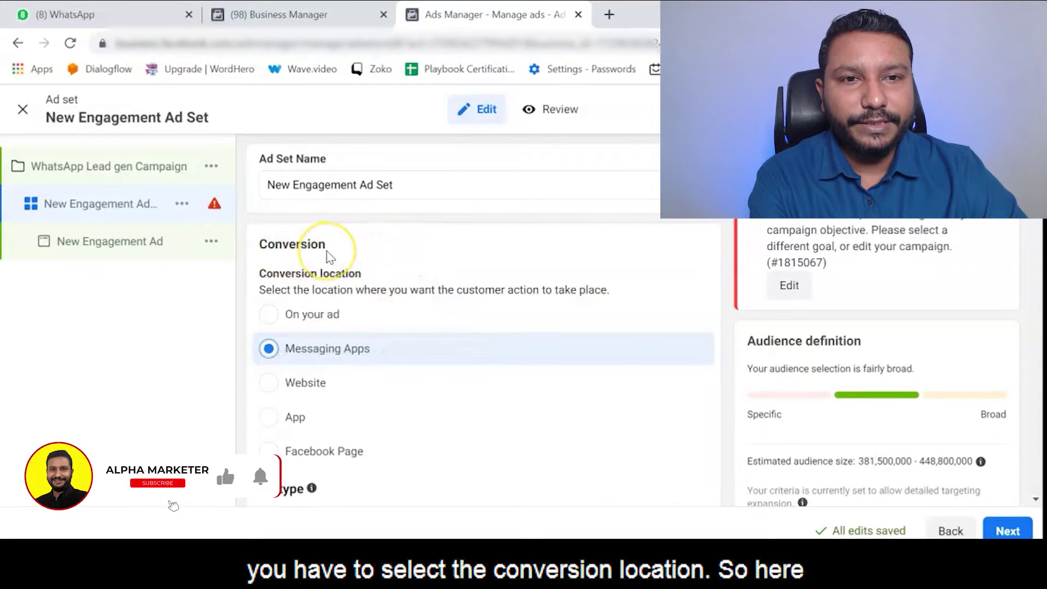
Set the ad set's ad type to Click to message under the Messaging Apps conversion location
scroll(428, 308, down, 2)
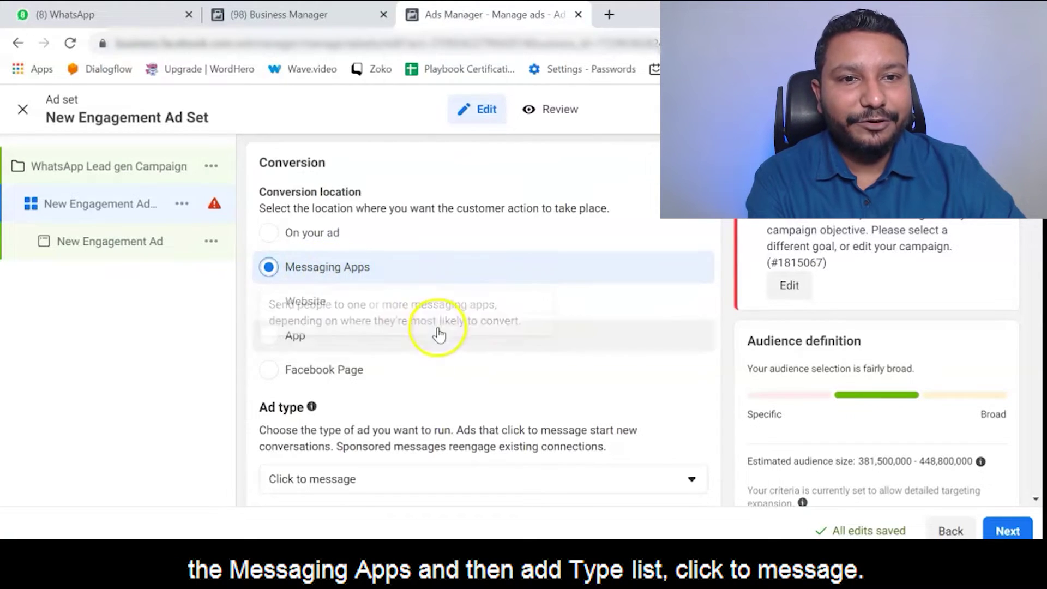
scroll(433, 327, down, 3)
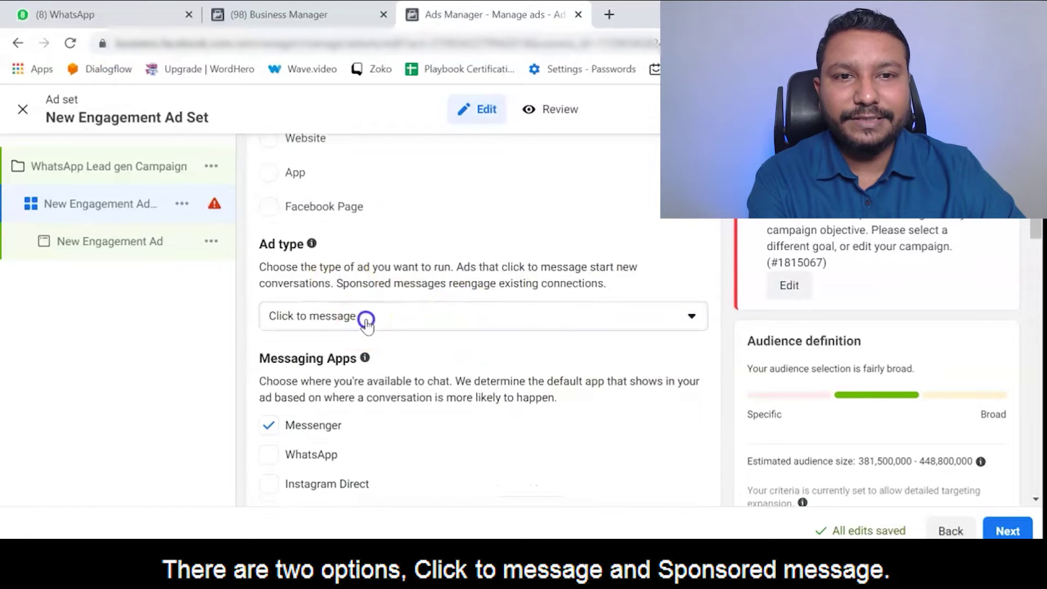
click(367, 321)
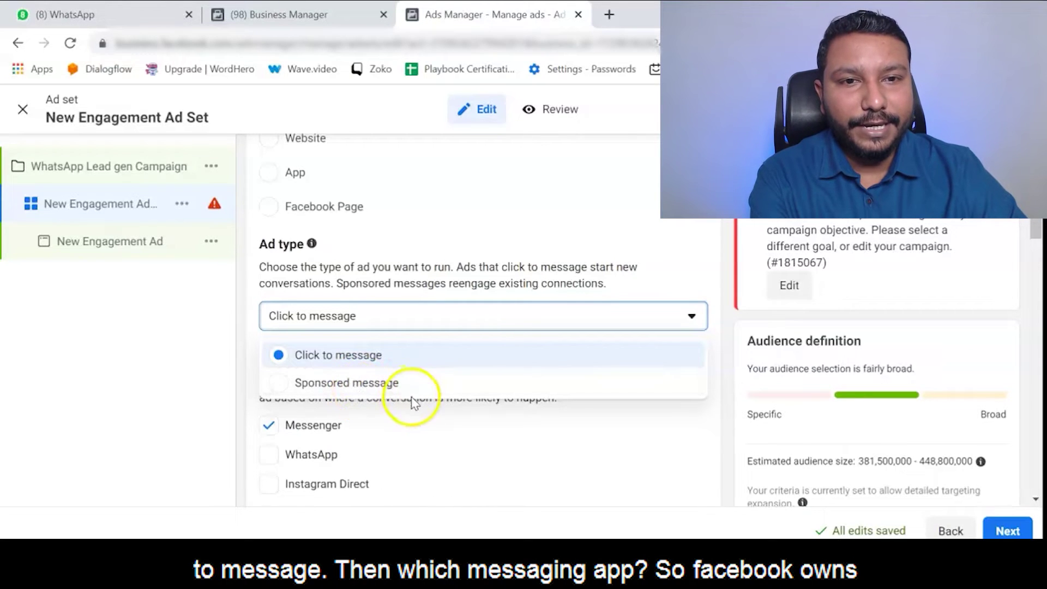
click(378, 358)
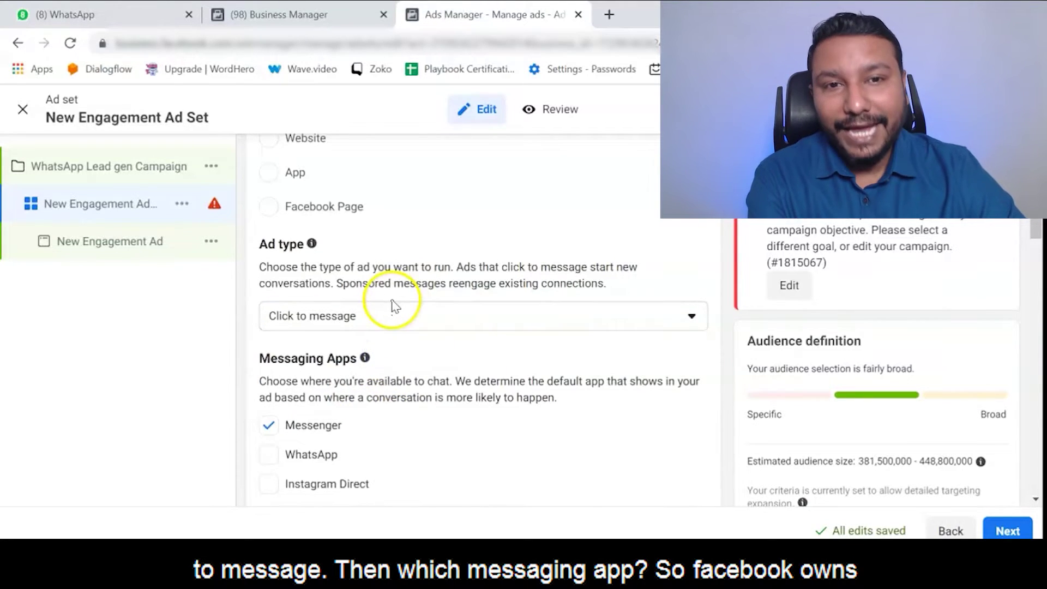
Make WhatsApp the ad set's only messaging app, enabling it and disabling Messenger
scroll(393, 305, down, 3)
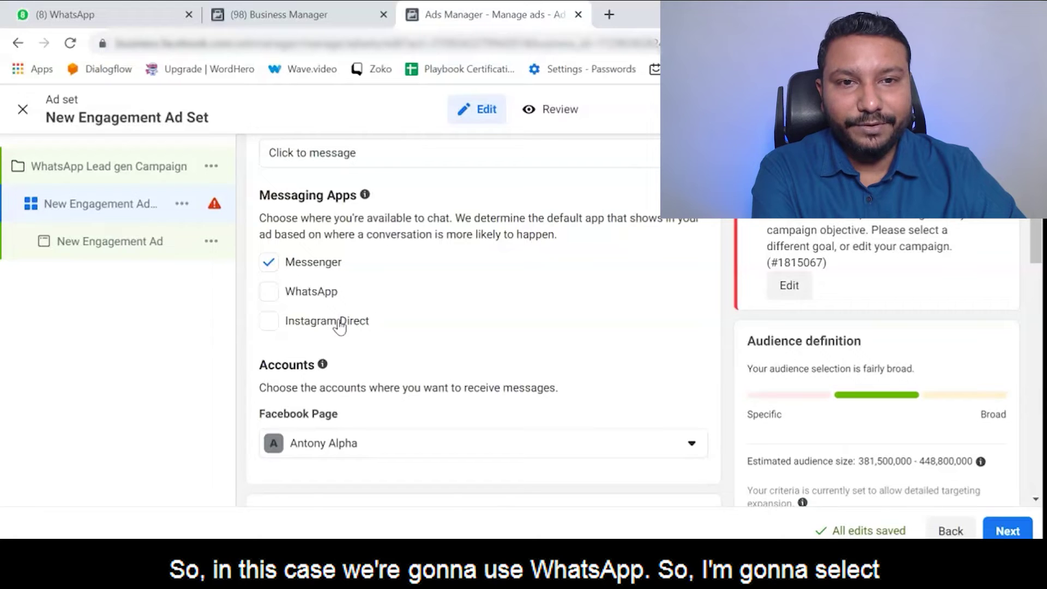
click(268, 291)
click(268, 263)
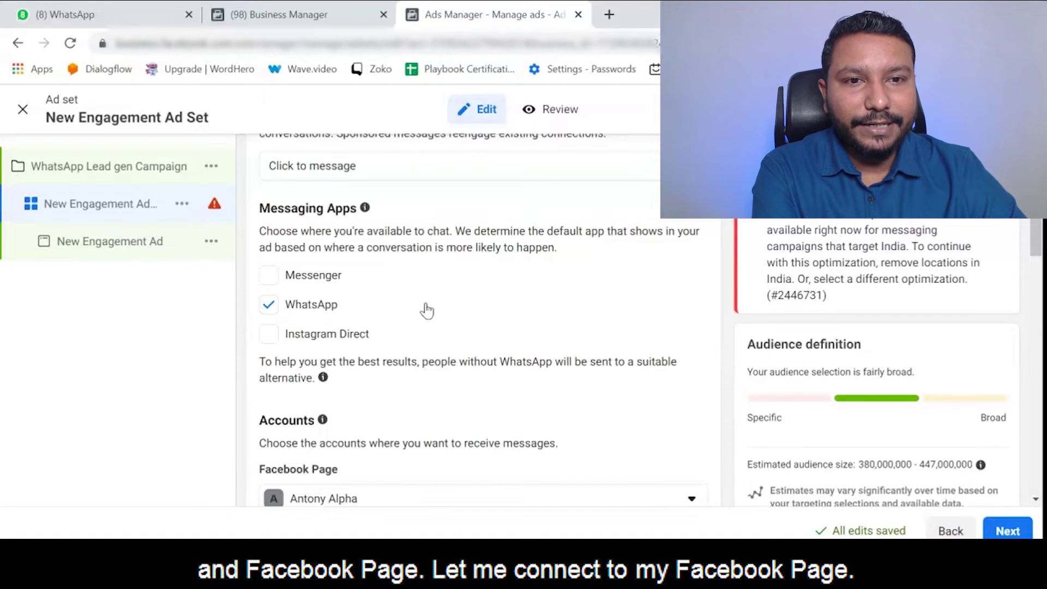
Choose the Facebook Page with the yellow profile picture as the account that receives messages
scroll(431, 309, down, 3)
click(416, 327)
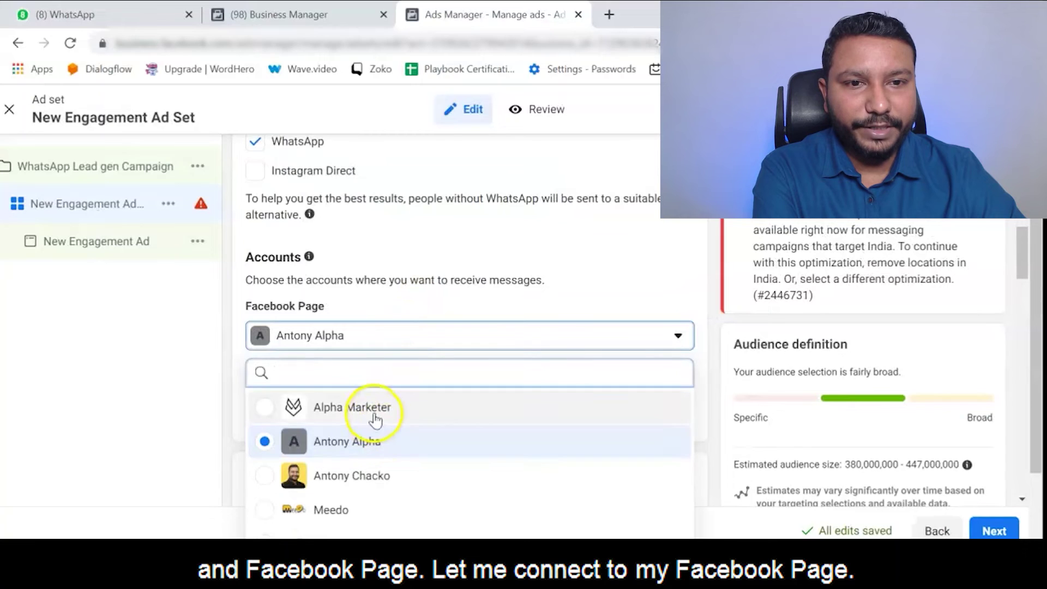
click(380, 470)
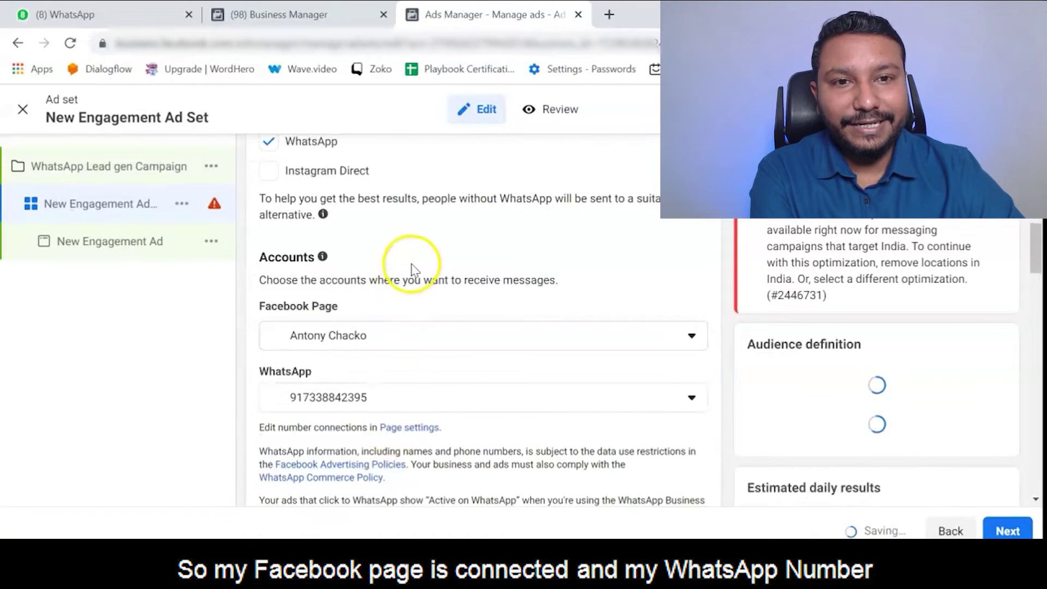
Open the audience locations for editing and remove India from the targeting
scroll(409, 262, down, 1)
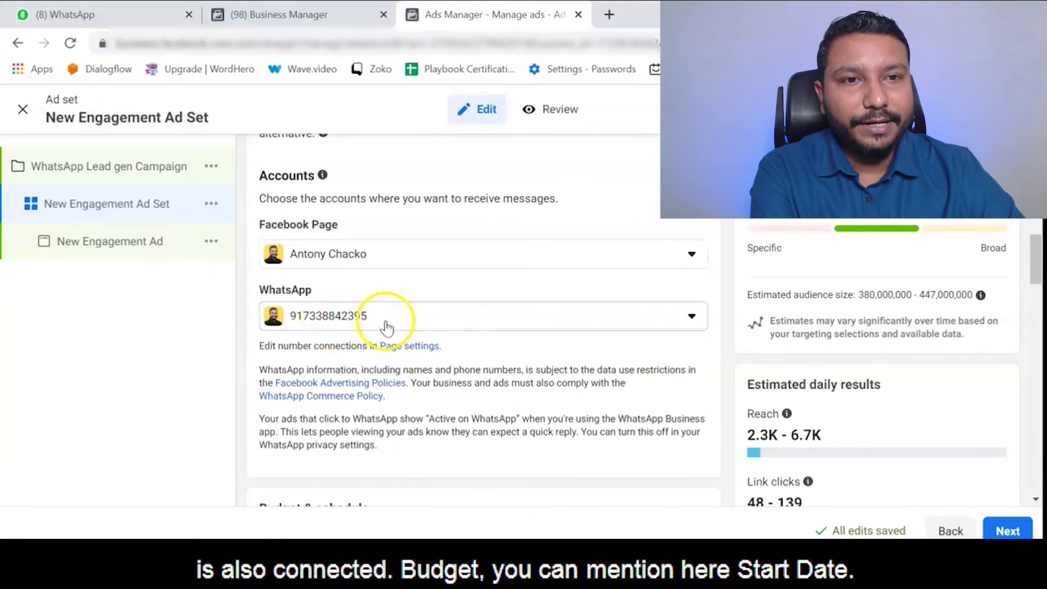
scroll(452, 318, down, 3)
scroll(458, 320, down, 3)
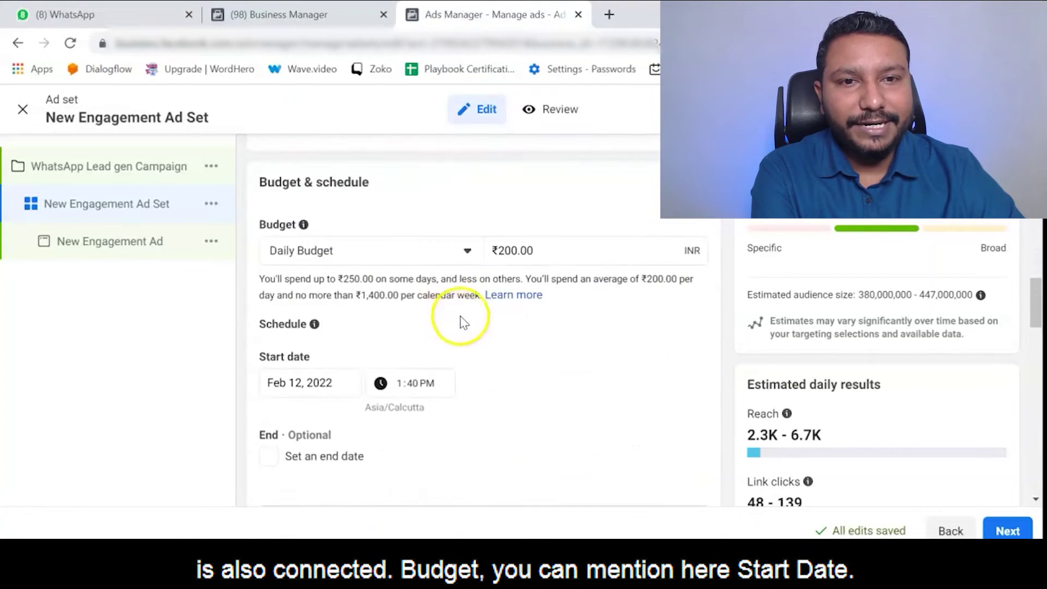
scroll(533, 316, down, 1)
scroll(458, 324, down, 4)
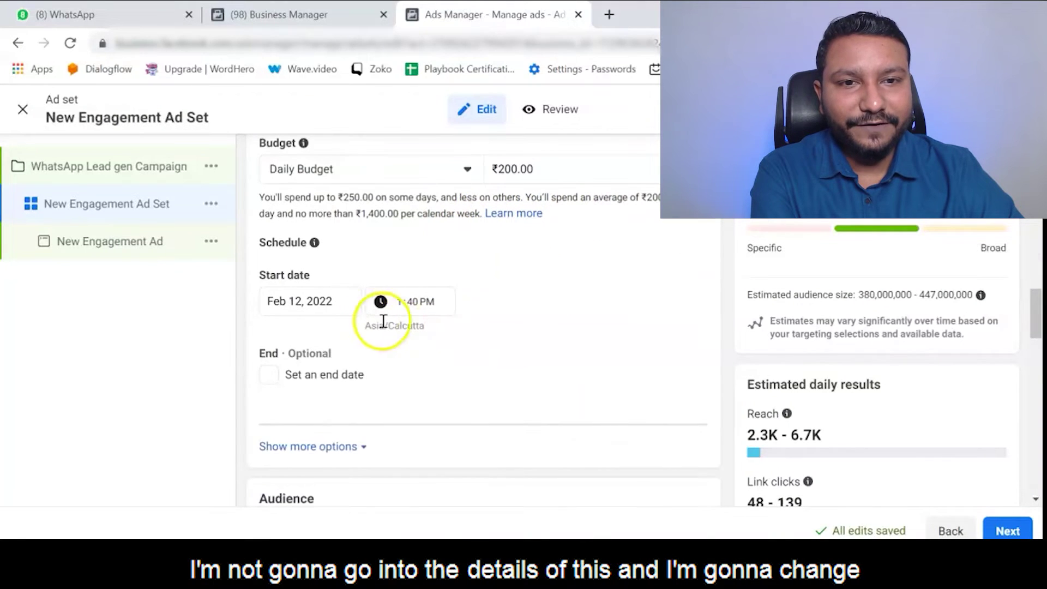
scroll(436, 324, down, 3)
scroll(440, 326, down, 2)
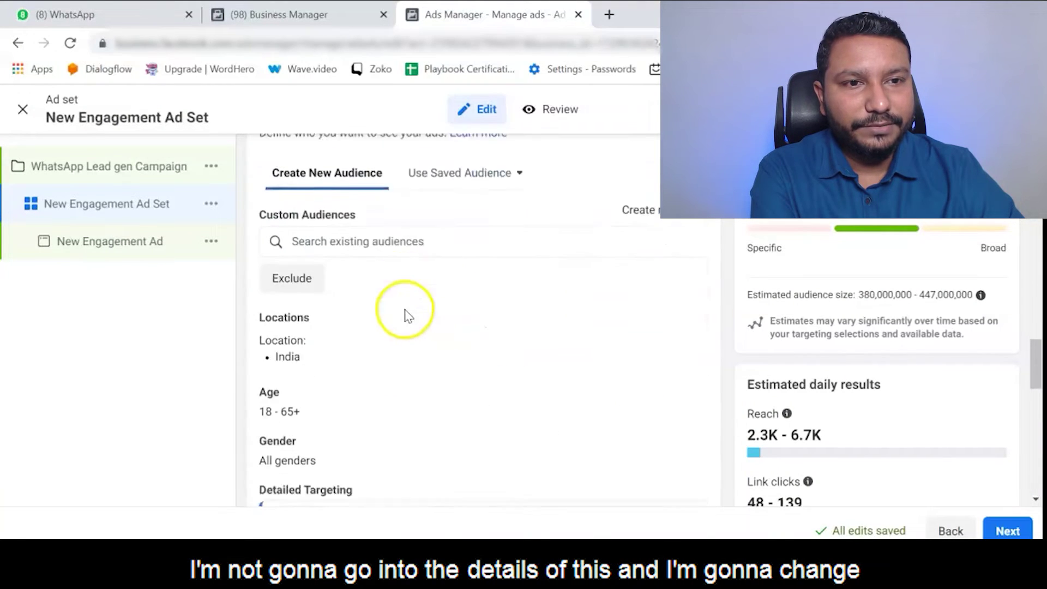
click(690, 298)
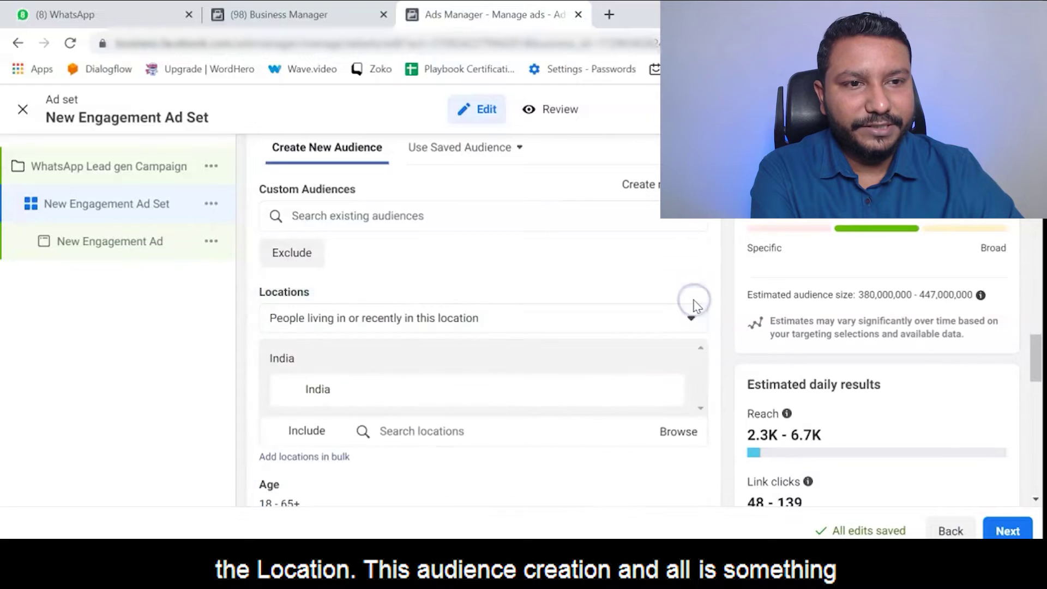
click(670, 388)
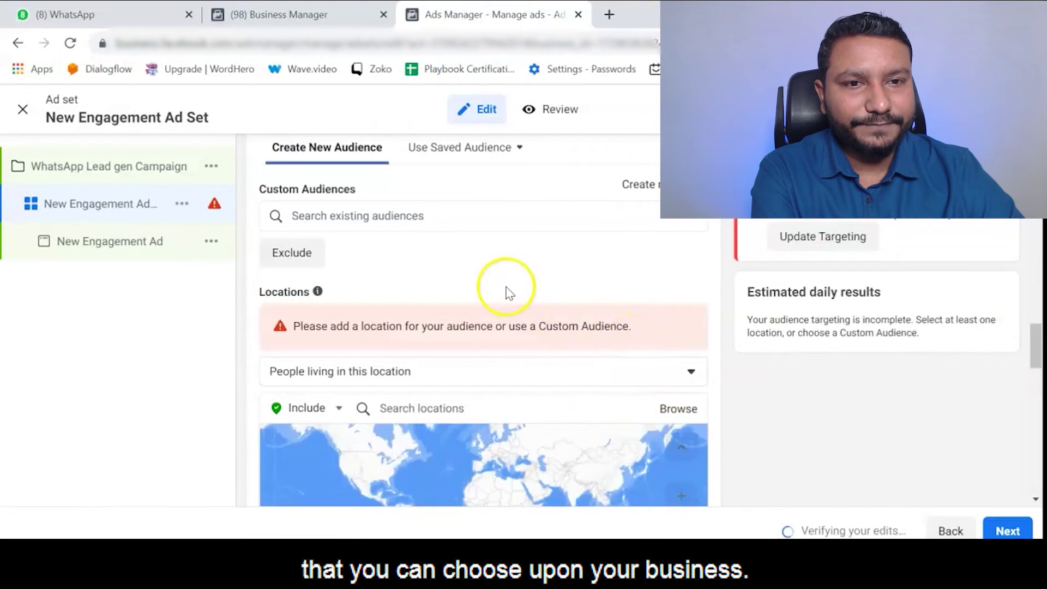
Add the country United Kingdom as an included audience location
scroll(362, 457, down, 2)
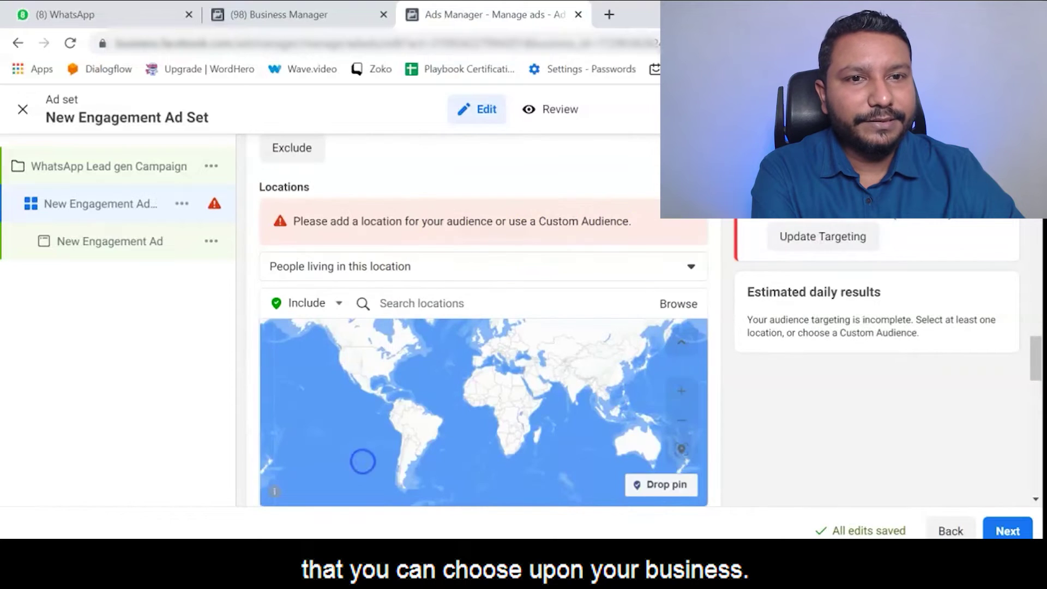
click(373, 353)
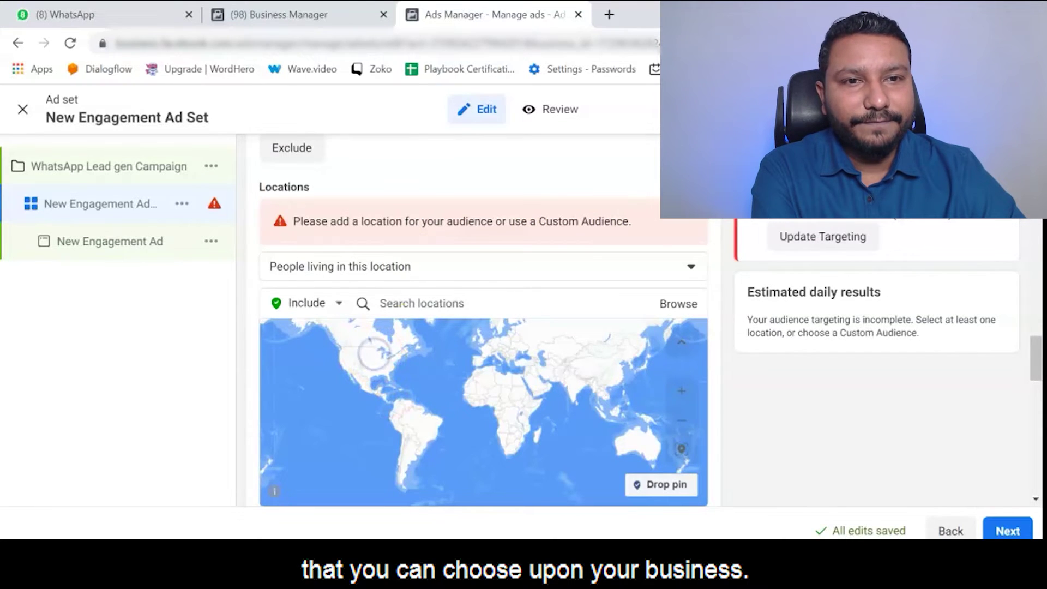
click(445, 303)
text(unite)
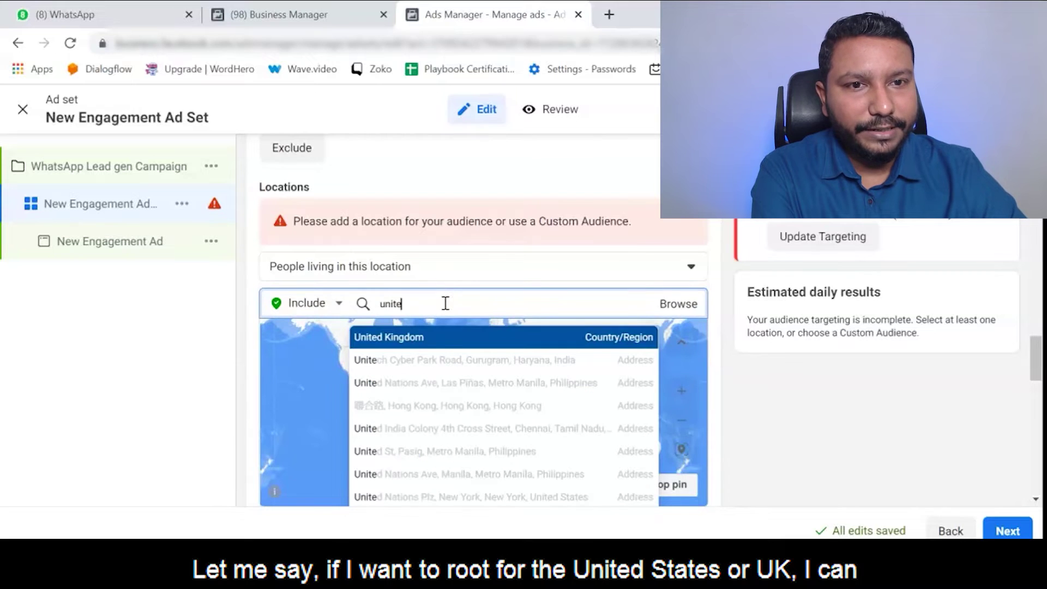
click(424, 338)
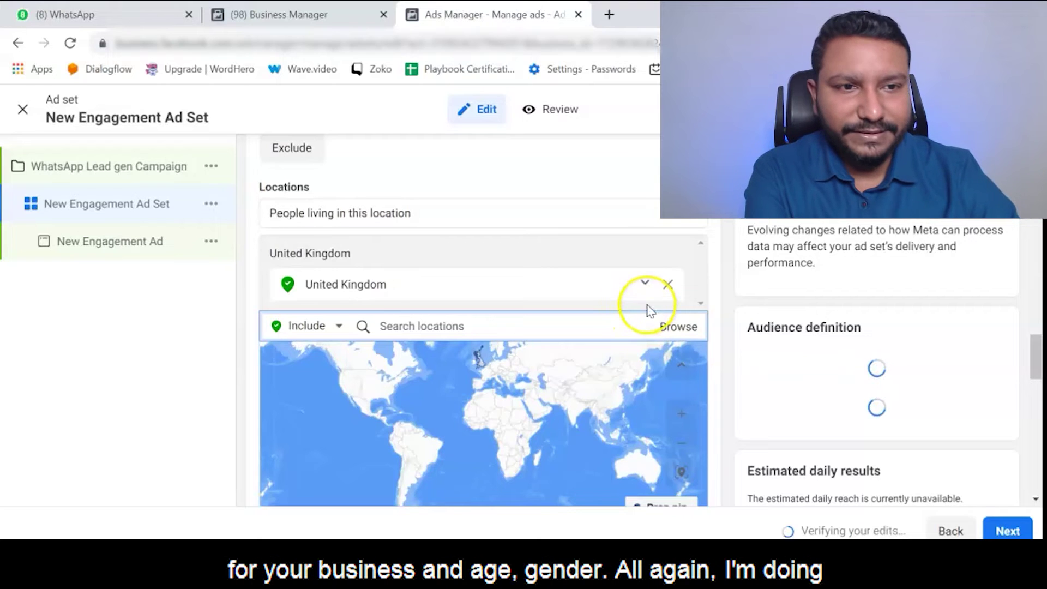
Keep the remaining audience, placement and delivery settings of the ad set and proceed to the ad setup
scroll(648, 311, down, 2)
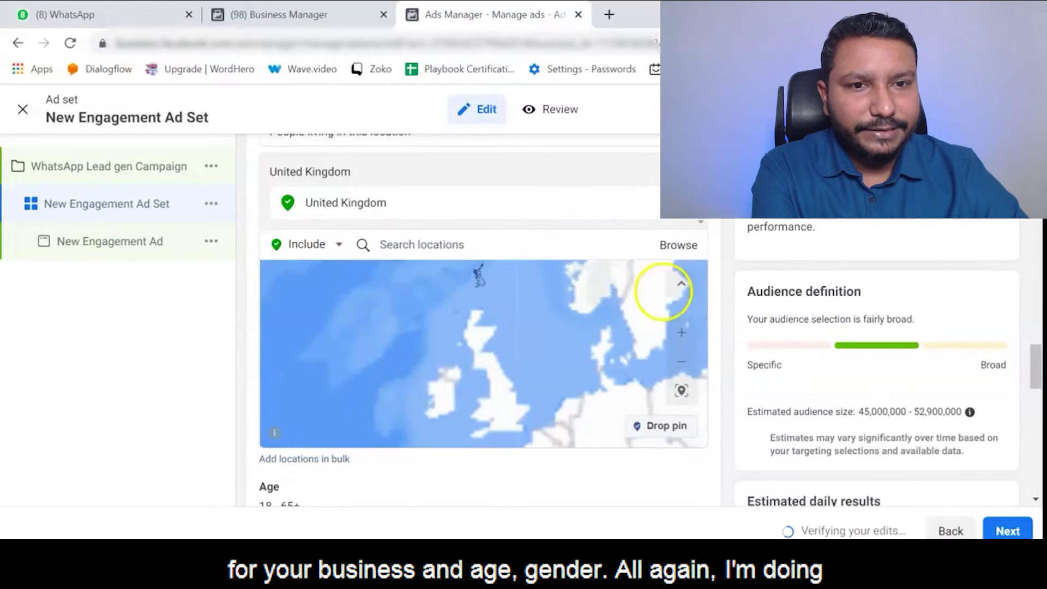
scroll(701, 297, down, 6)
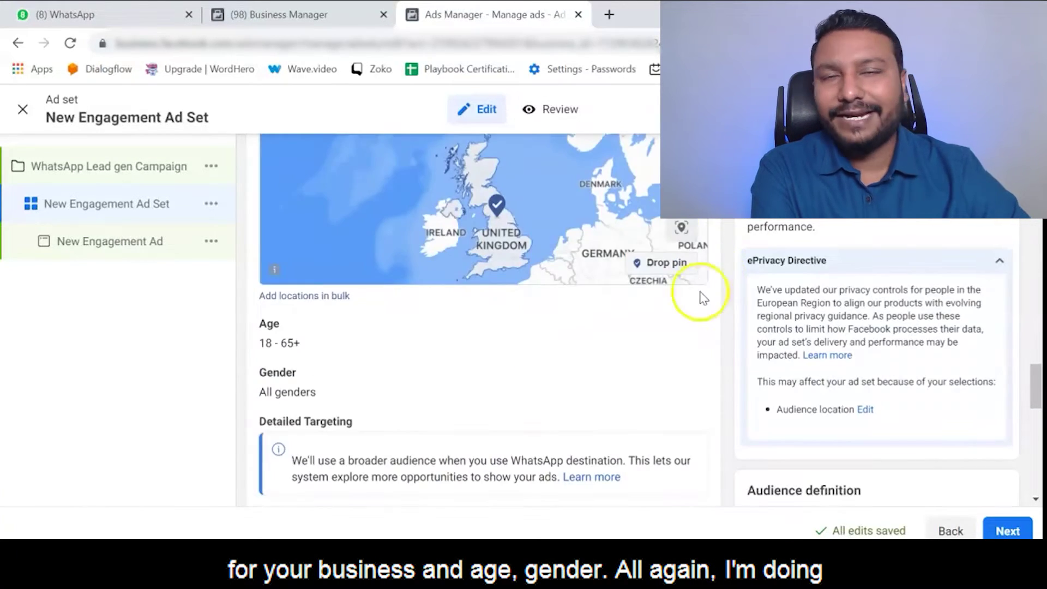
scroll(436, 281, down, 3)
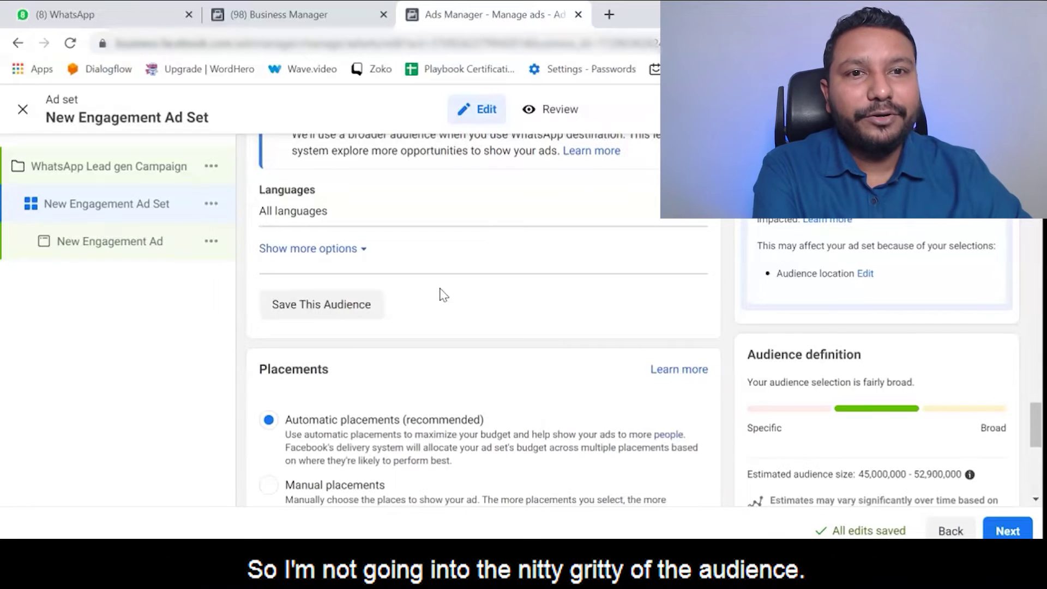
scroll(453, 303, down, 2)
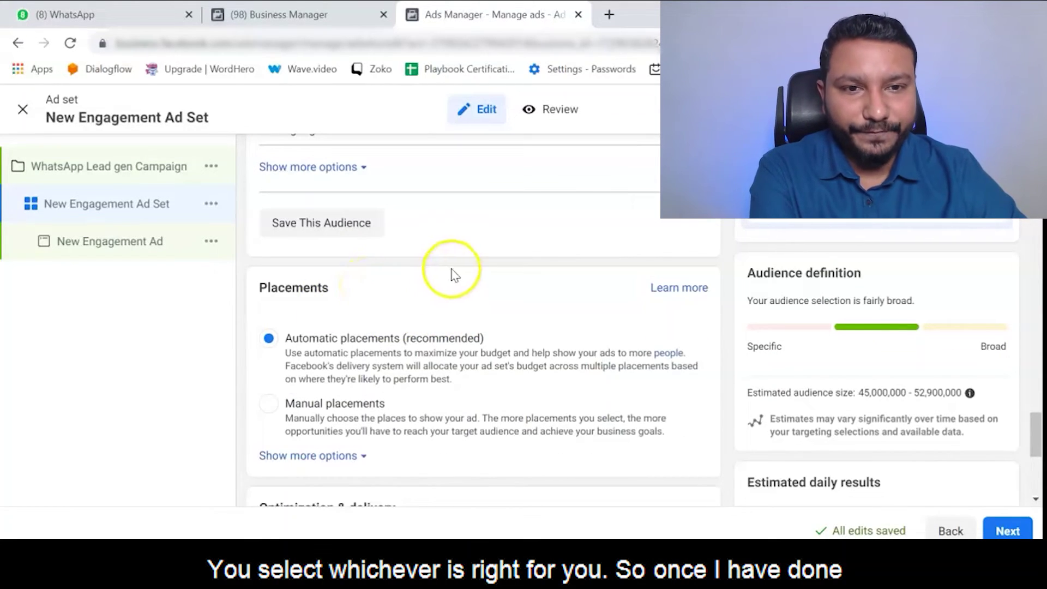
scroll(452, 278, down, 3)
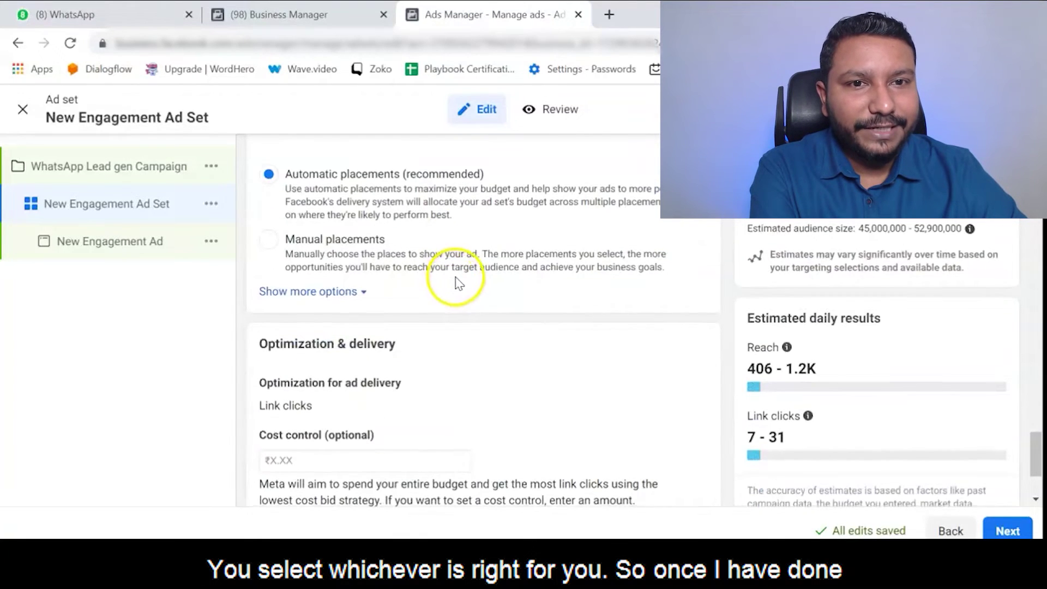
scroll(458, 275, down, 3)
scroll(436, 297, up, 4)
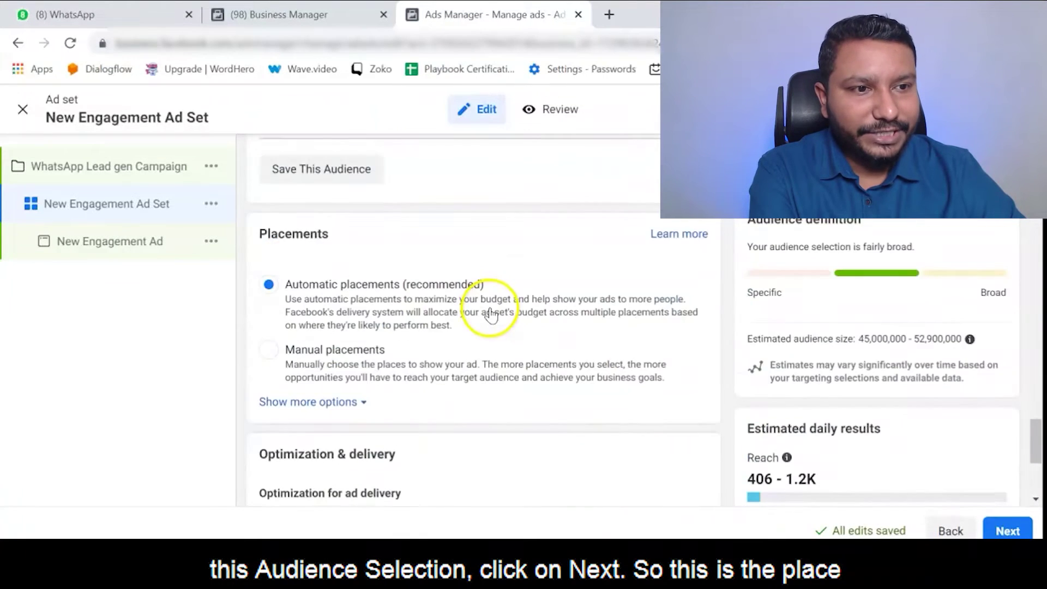
scroll(490, 315, up, 3)
scroll(495, 314, down, 7)
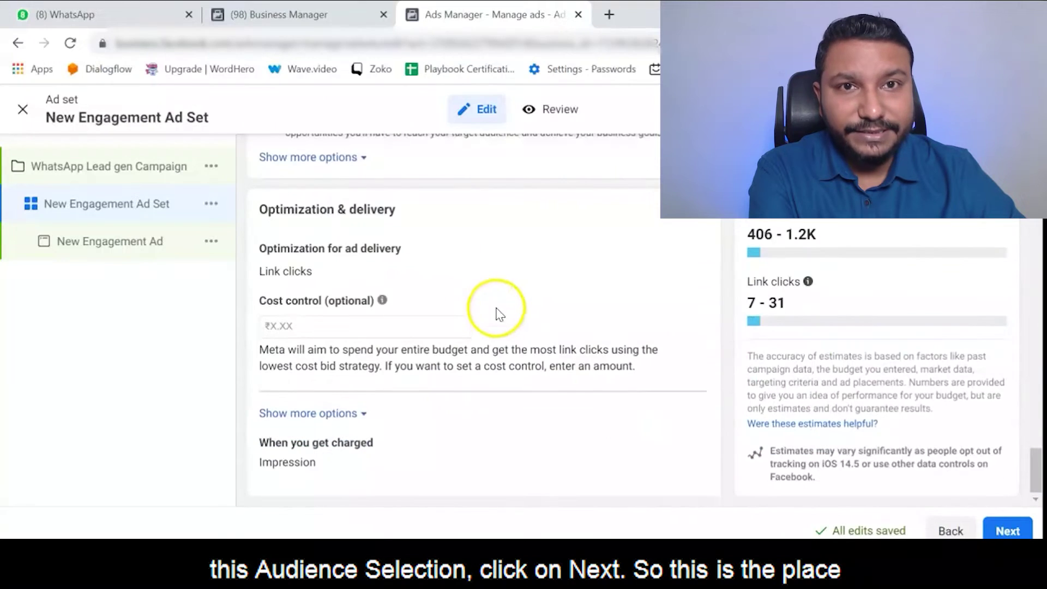
click(1011, 532)
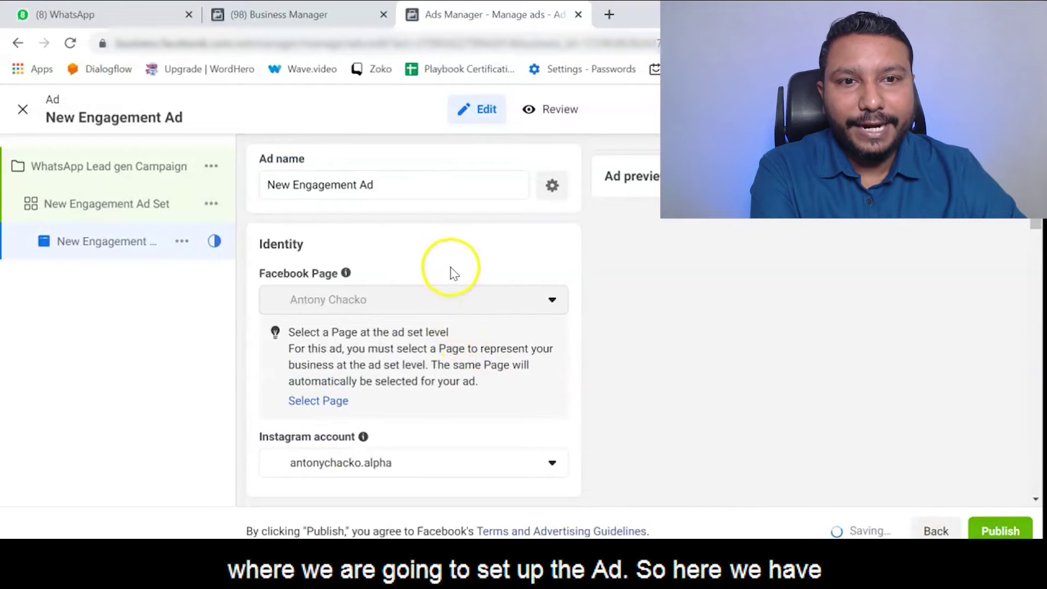
Keep the single image or video format and open the account's image library for the ad creative
scroll(453, 272, down, 5)
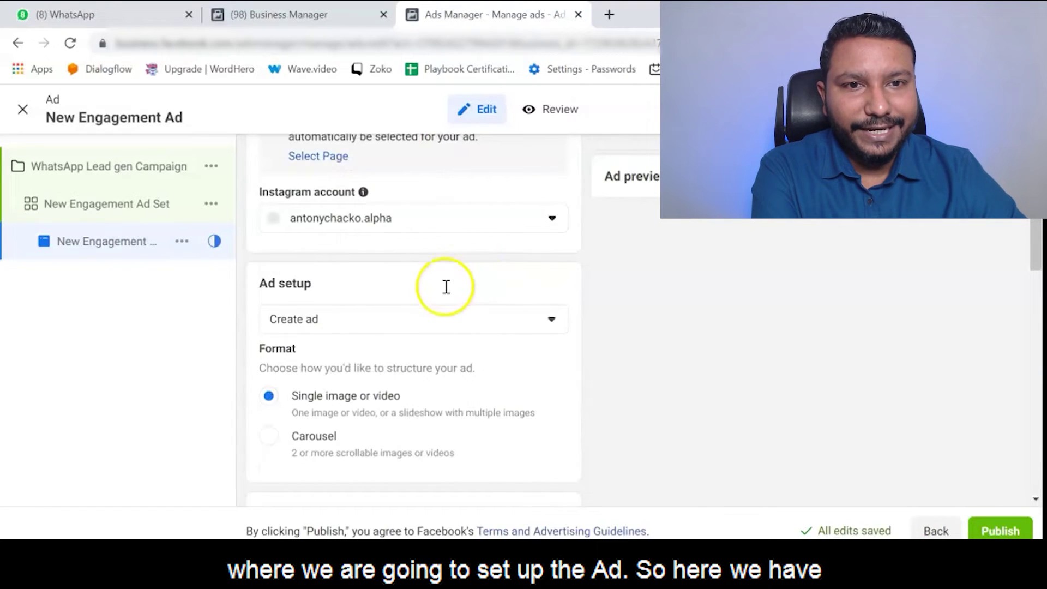
scroll(446, 286, down, 3)
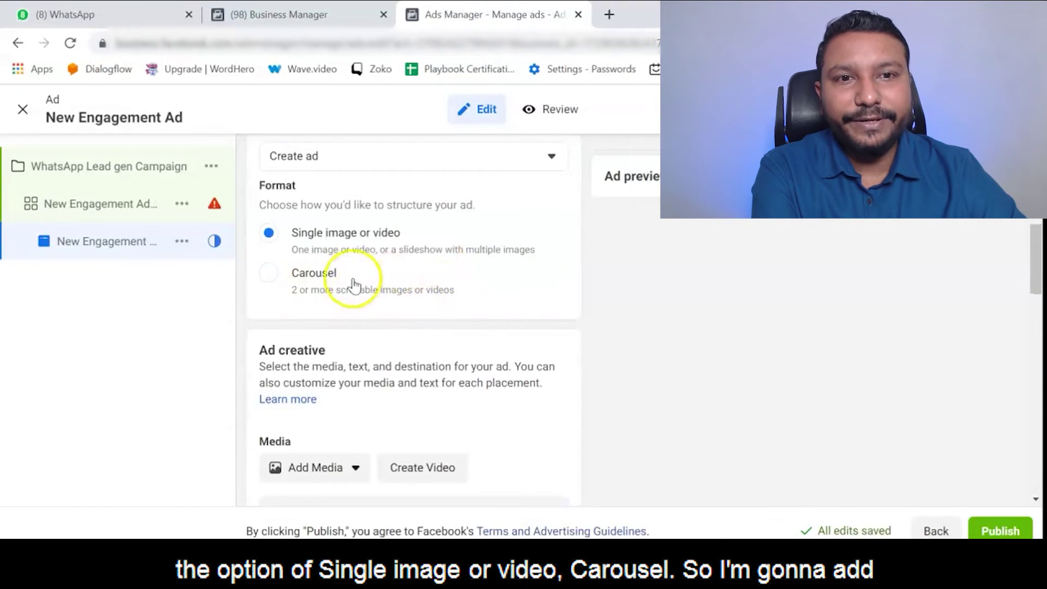
scroll(346, 254, up, 2)
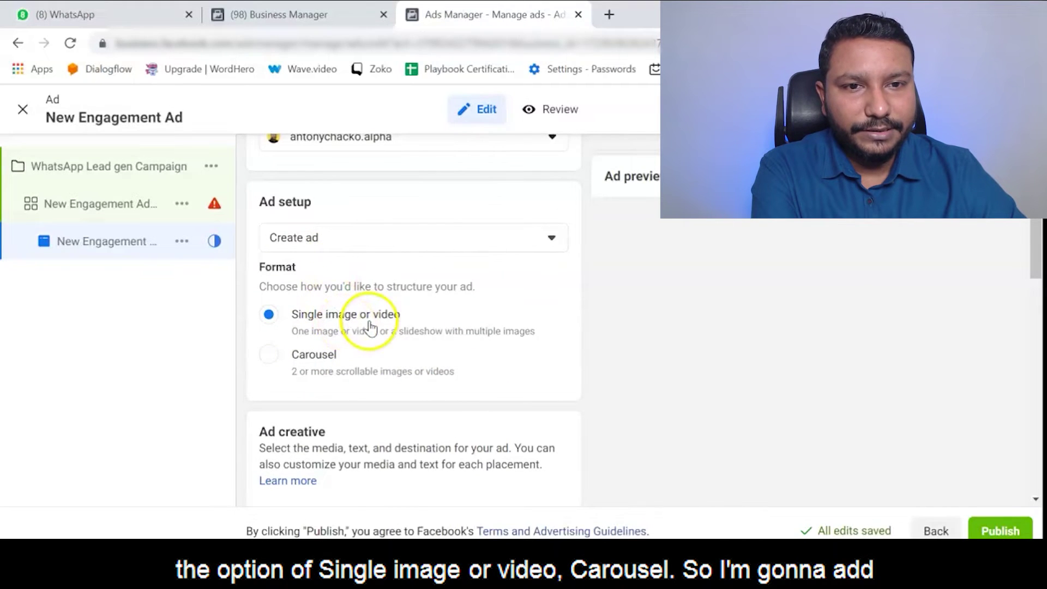
scroll(425, 333, down, 2)
scroll(371, 300, down, 2)
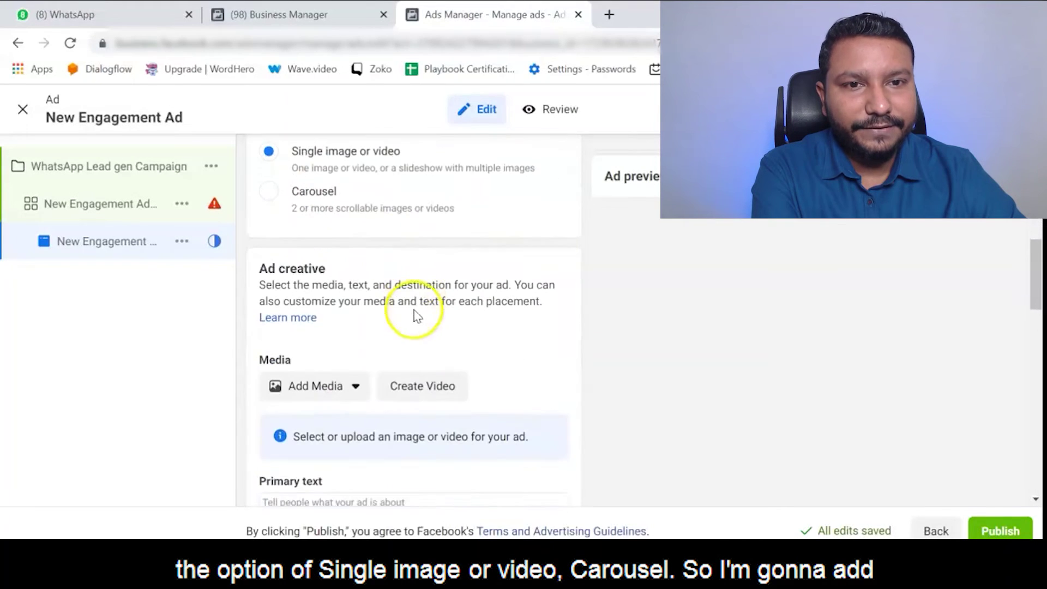
scroll(376, 383, down, 2)
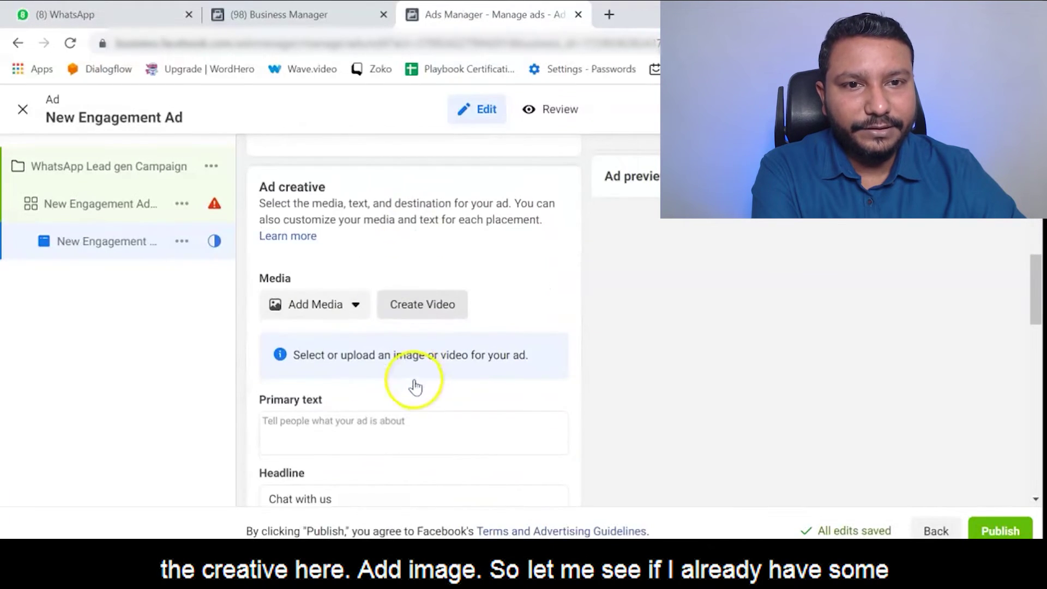
click(352, 306)
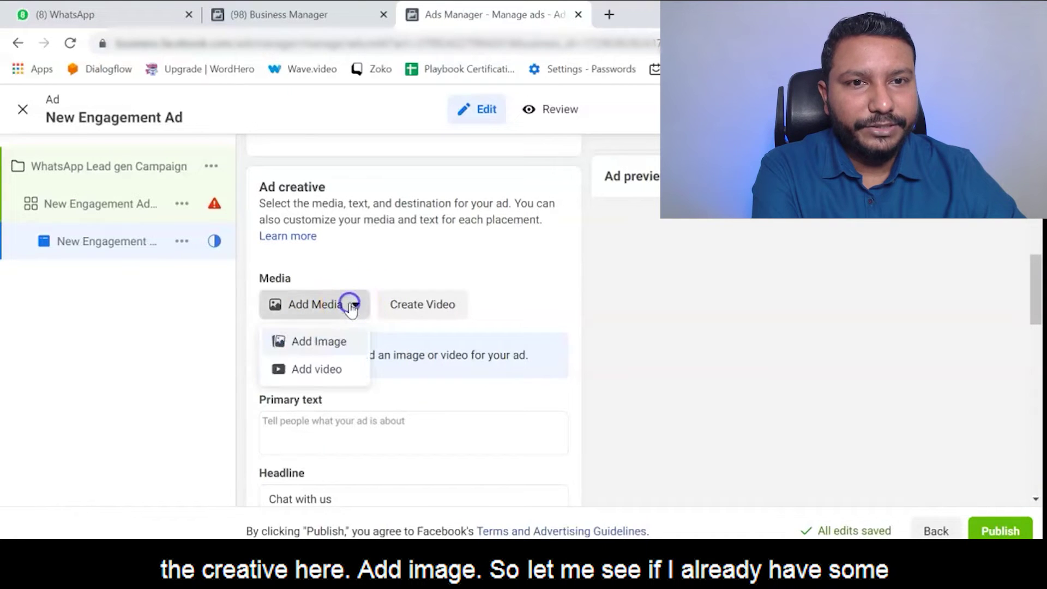
click(347, 343)
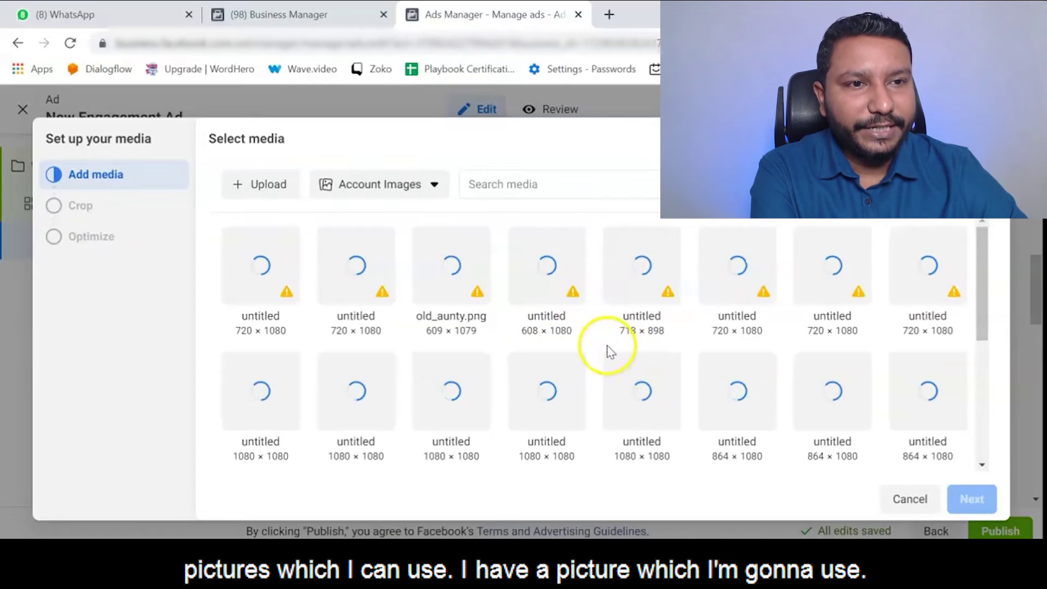
Use the yellow "How to scale an ecommerce business" image 18.png_105 as the ad media with the original recommended crops
scroll(667, 361, down, 5)
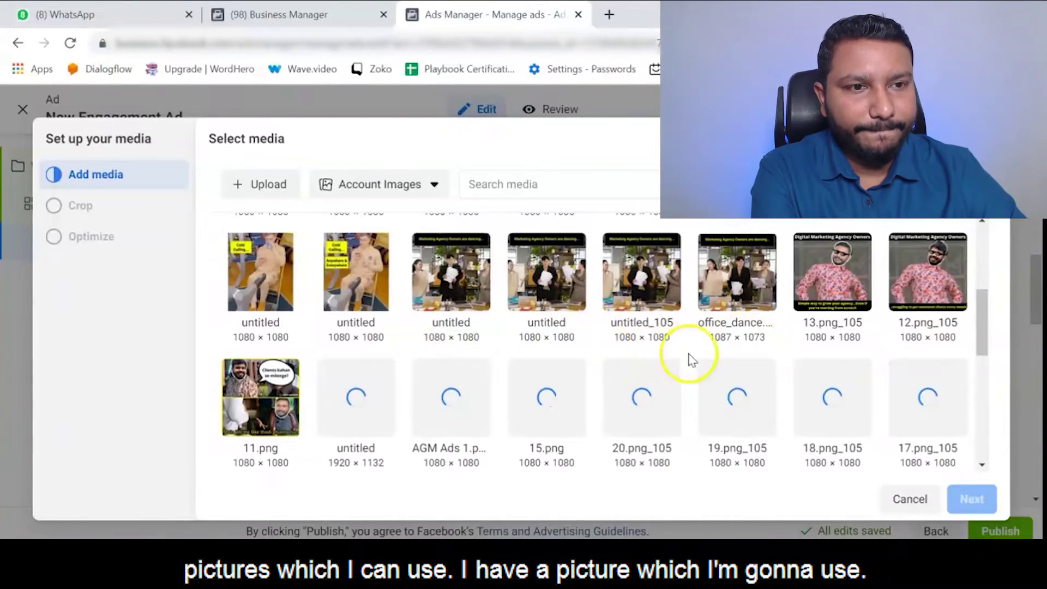
scroll(641, 332, down, 5)
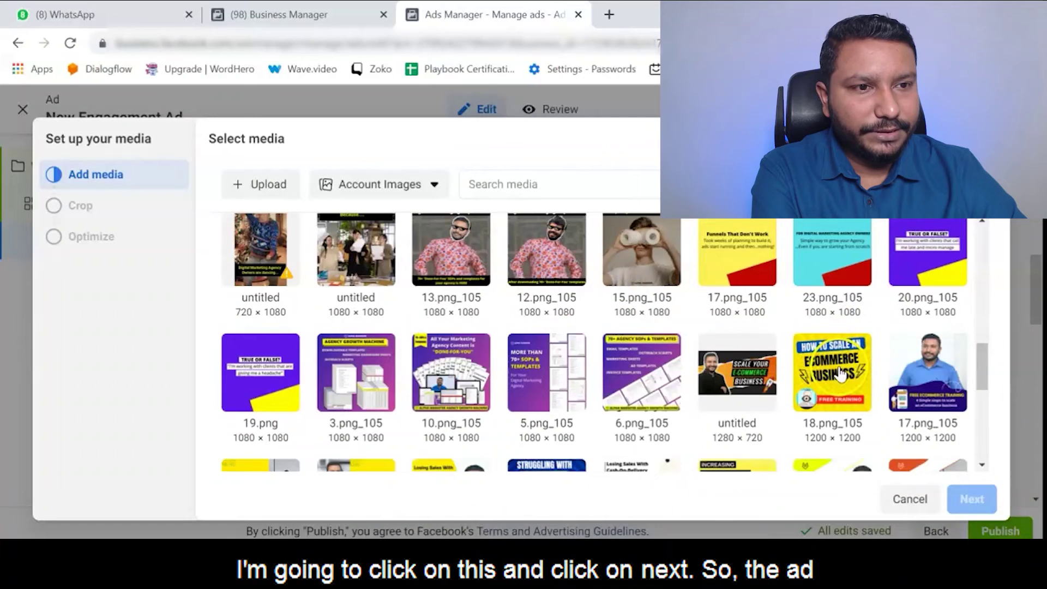
click(840, 373)
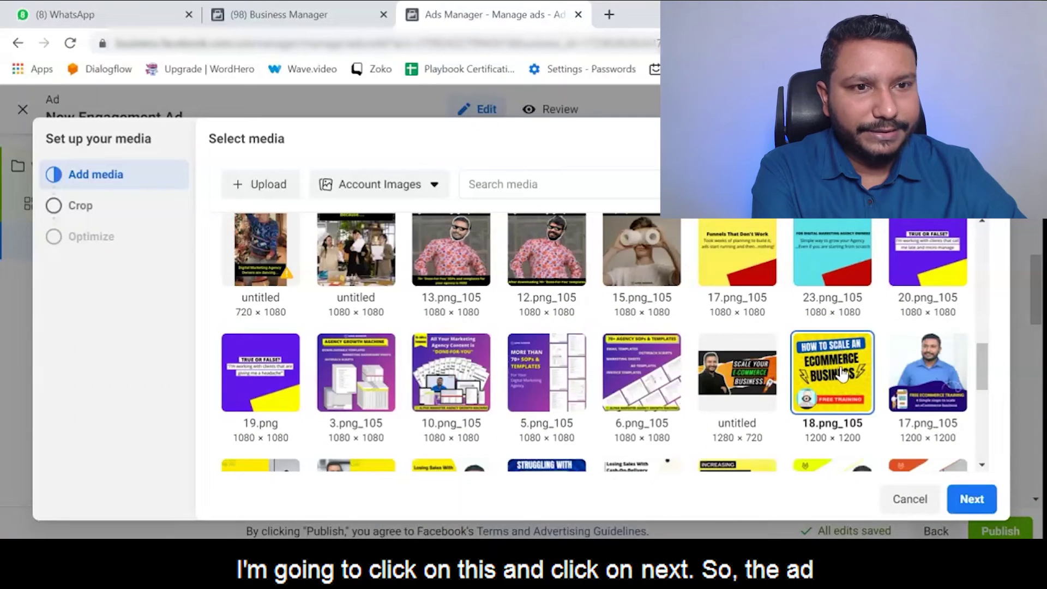
click(970, 499)
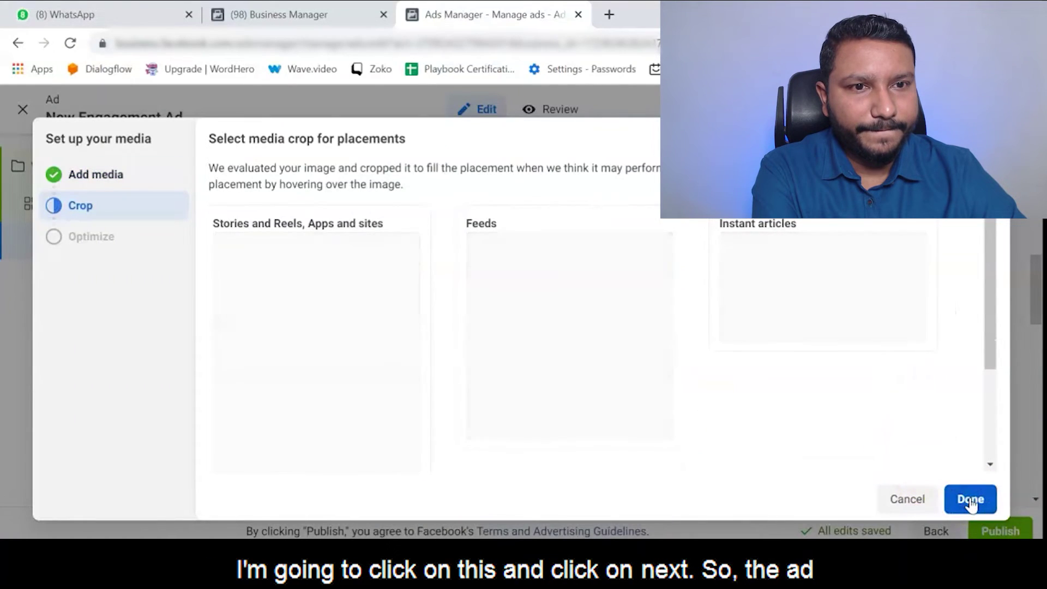
mouse_move(474, 349)
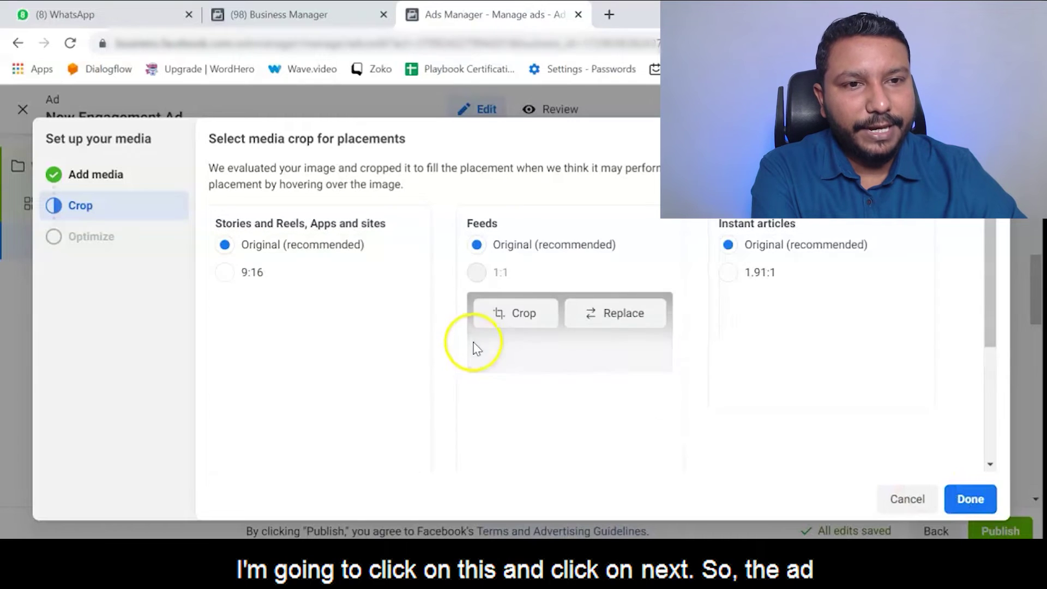
scroll(628, 377, down, 2)
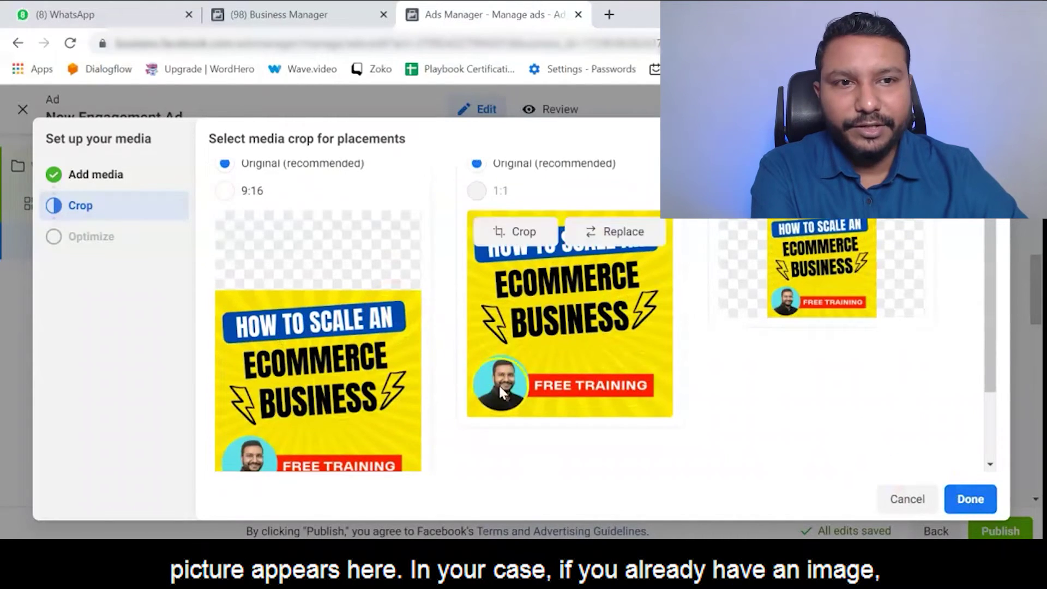
click(972, 499)
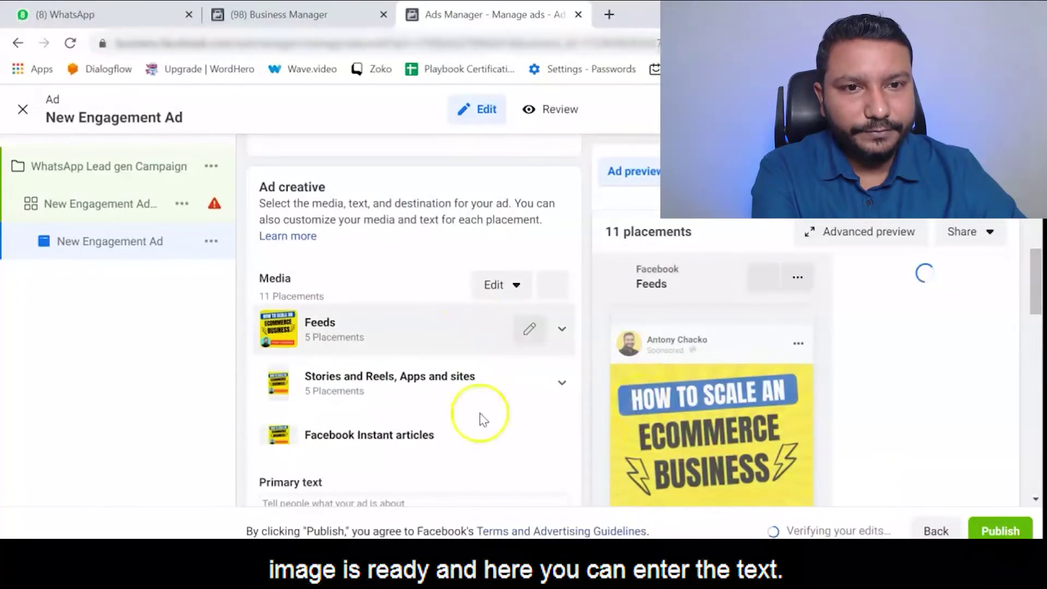
Enter the primary text "Learn how to grow your eCommerce Business with this FREE training"
scroll(452, 267, down, 3)
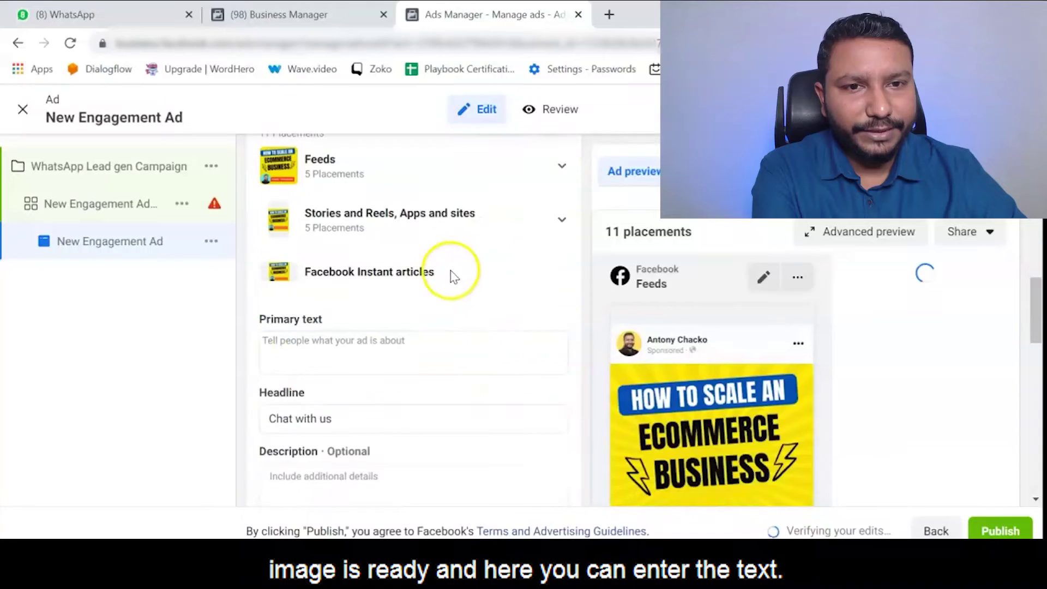
click(320, 342)
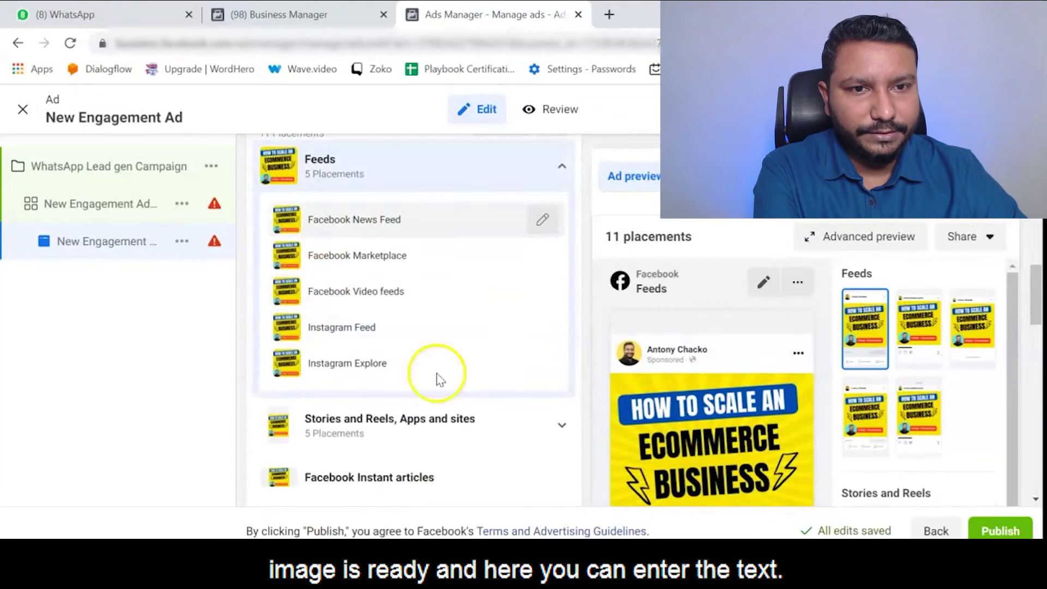
scroll(313, 364, down, 5)
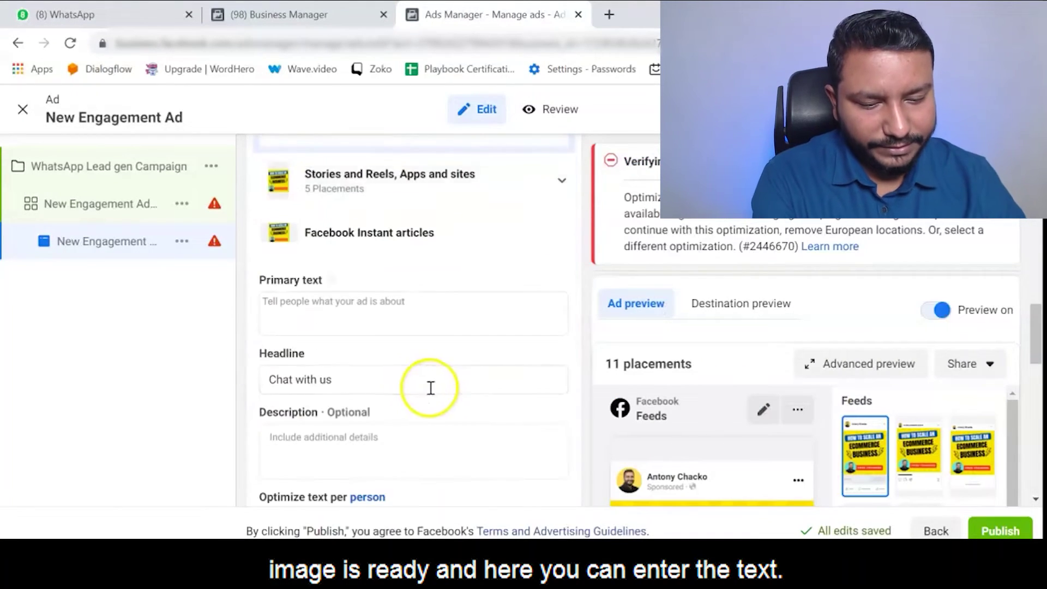
click(358, 312)
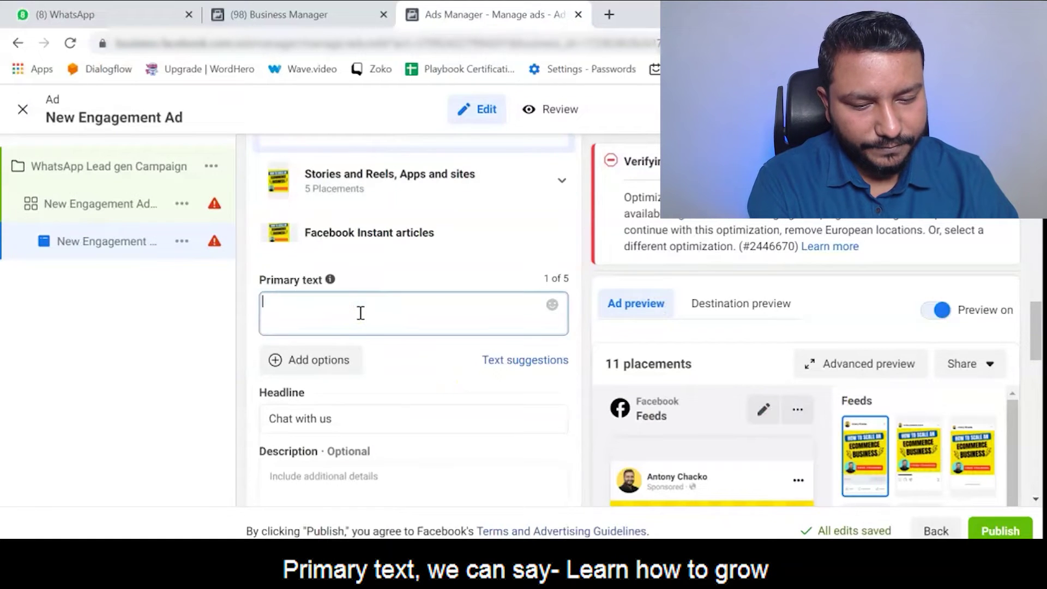
text(Learn)
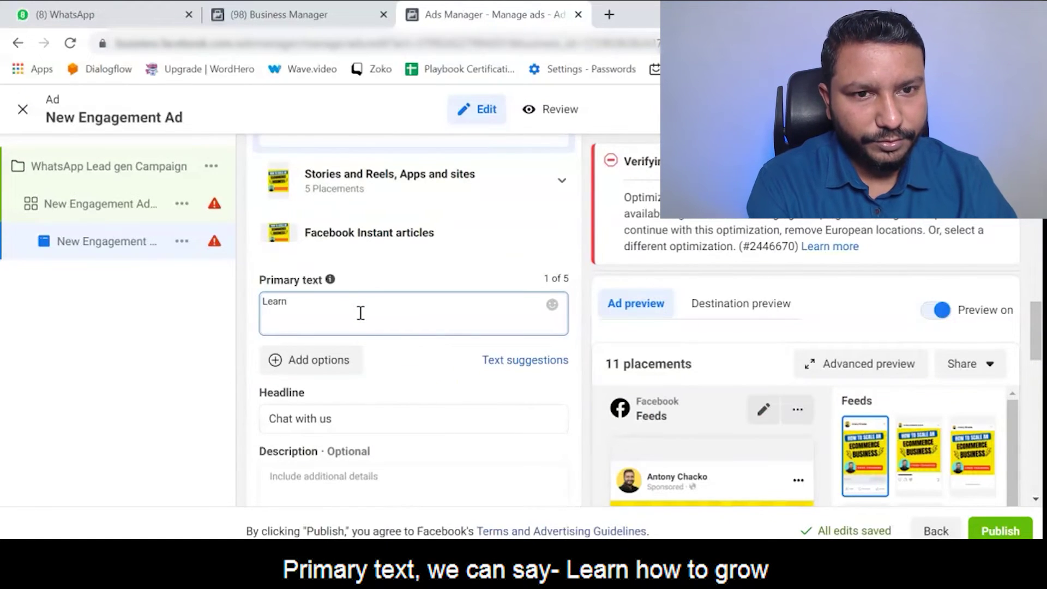
text( how to grow your eC)
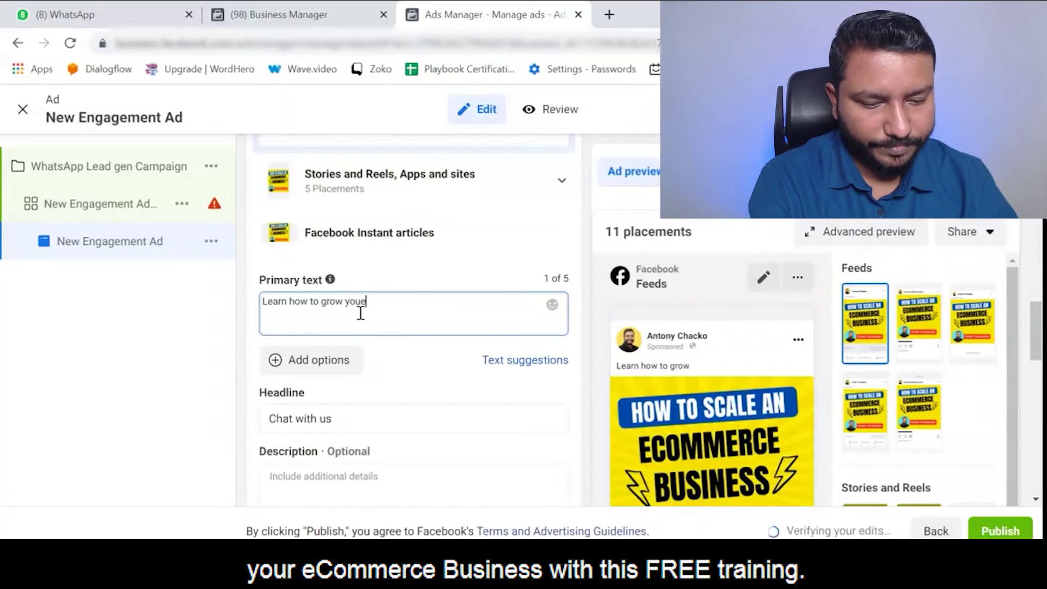
text(ommerce)
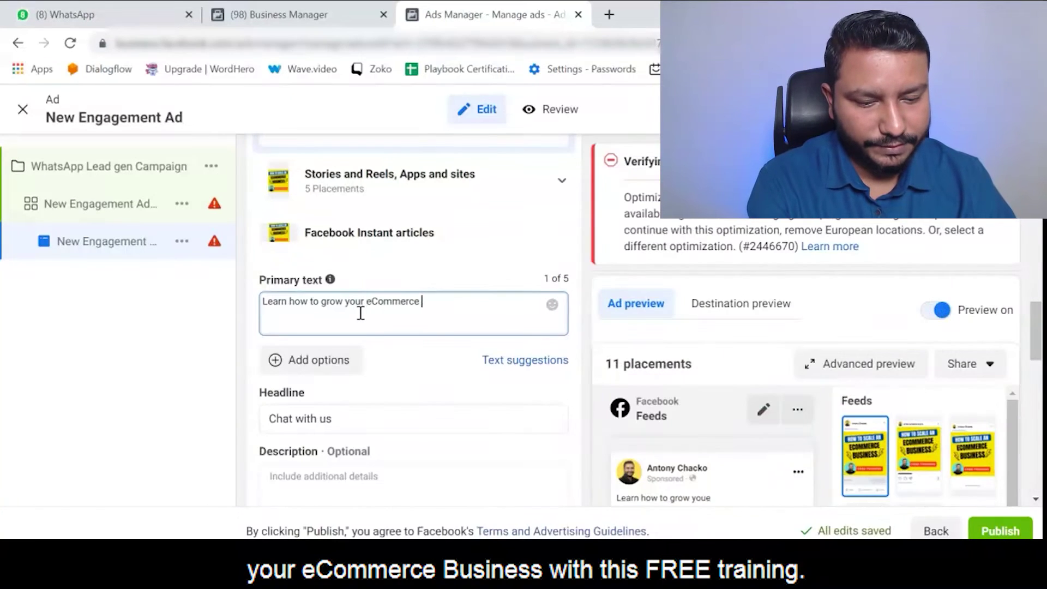
text( Business with this FREE training)
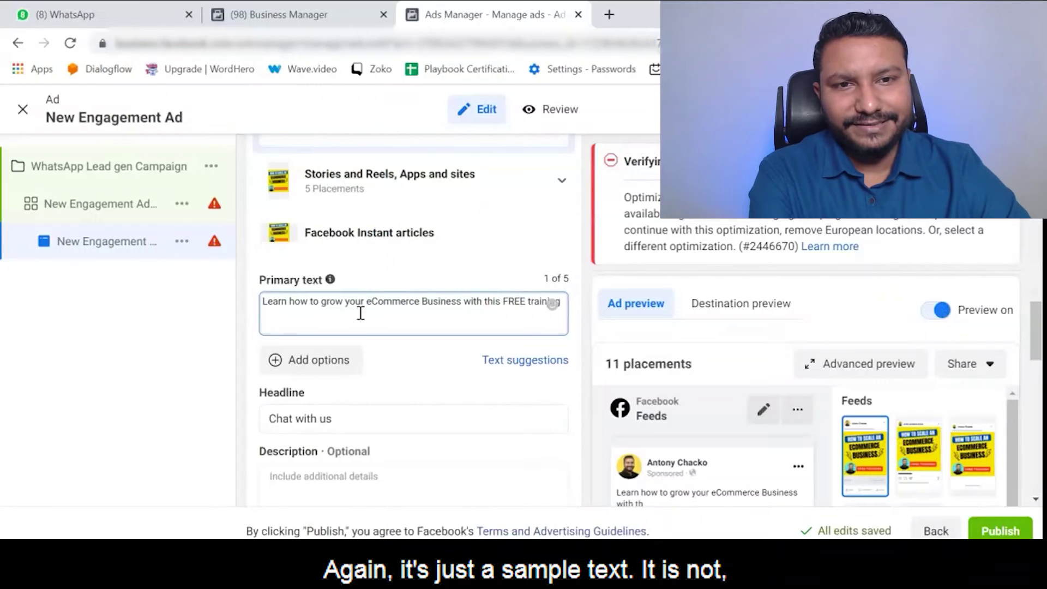
click(362, 314)
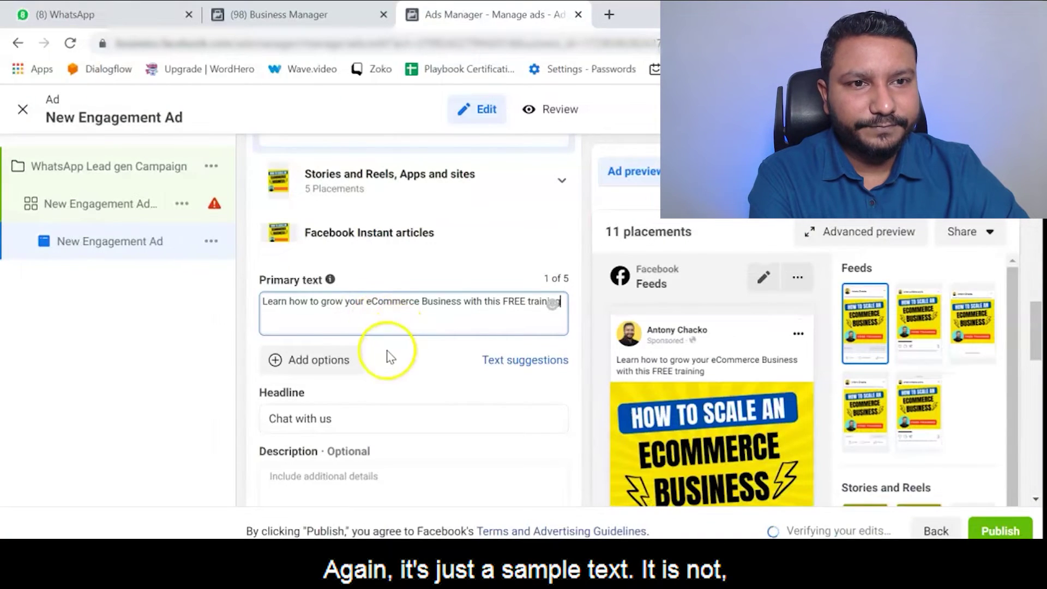
Review the headline, description, call to action, message template and tracking settings together with the ad preview
scroll(420, 351, down, 2)
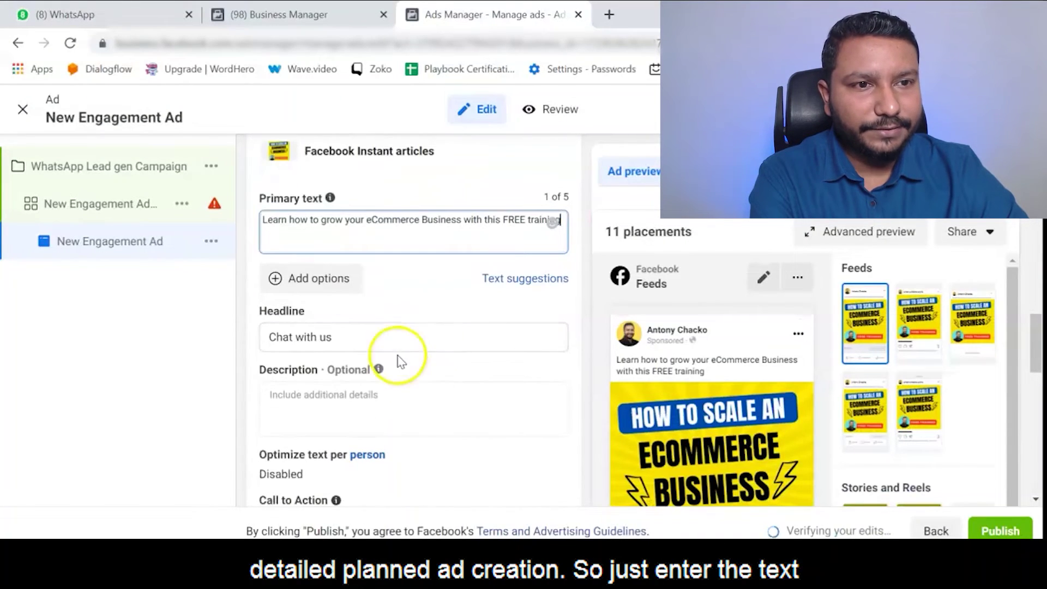
scroll(427, 307, down, 2)
scroll(439, 315, up, 2)
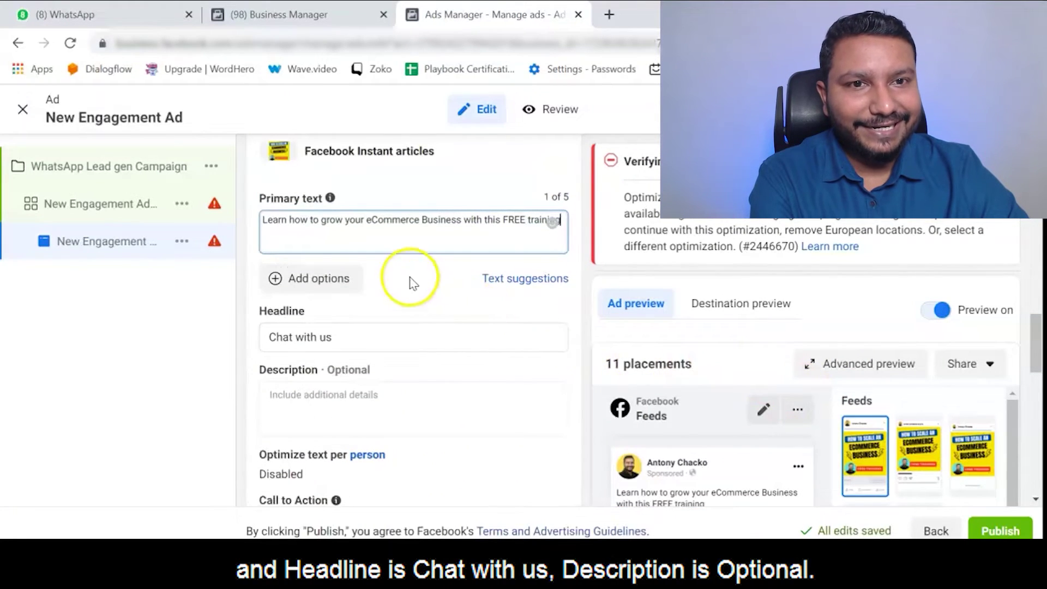
scroll(458, 256, down, 4)
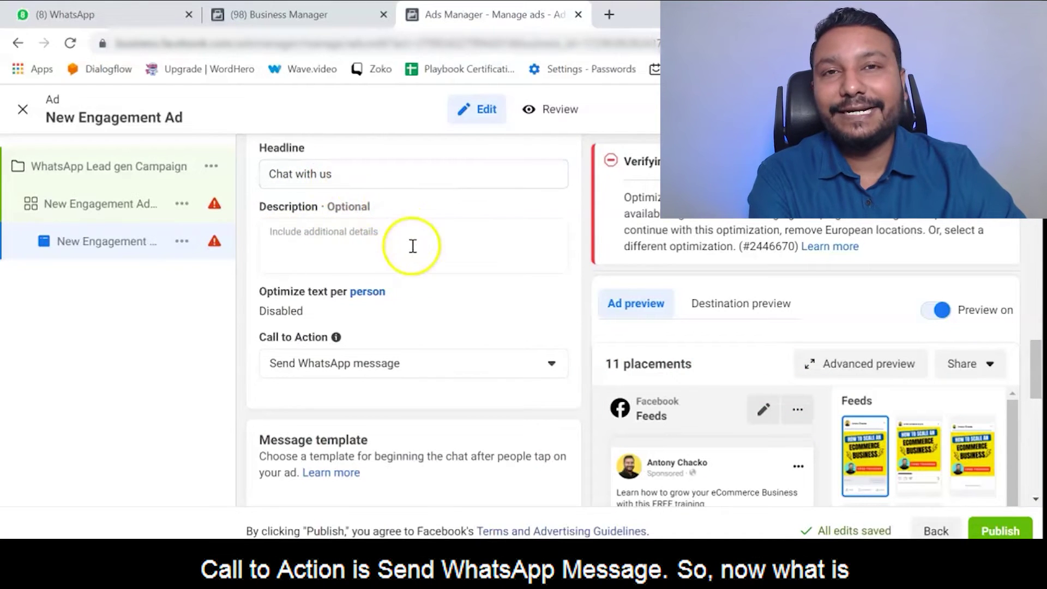
scroll(411, 247, down, 2)
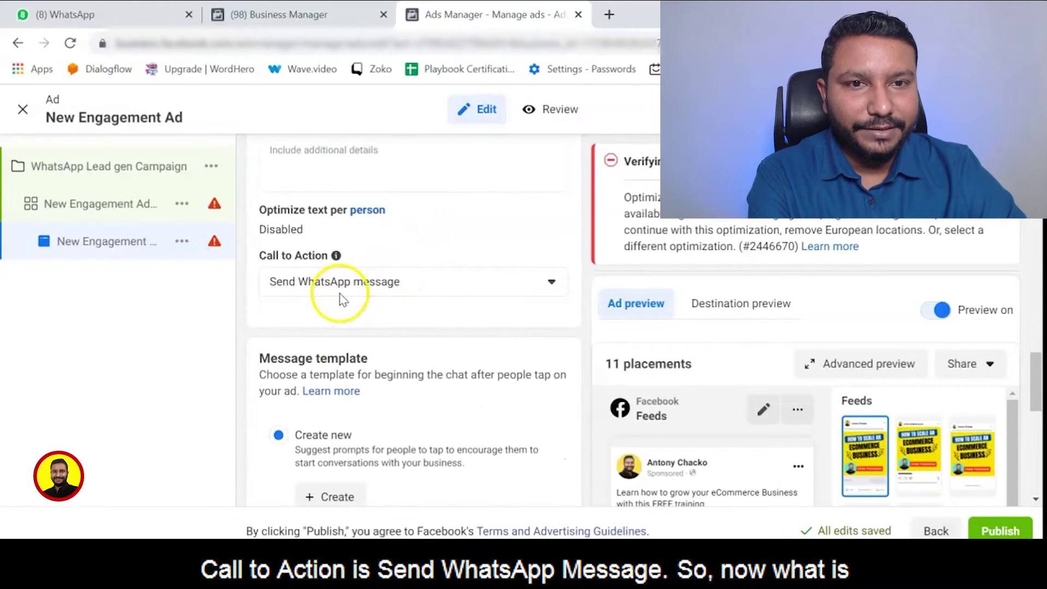
scroll(403, 321, down, 2)
scroll(489, 380, down, 3)
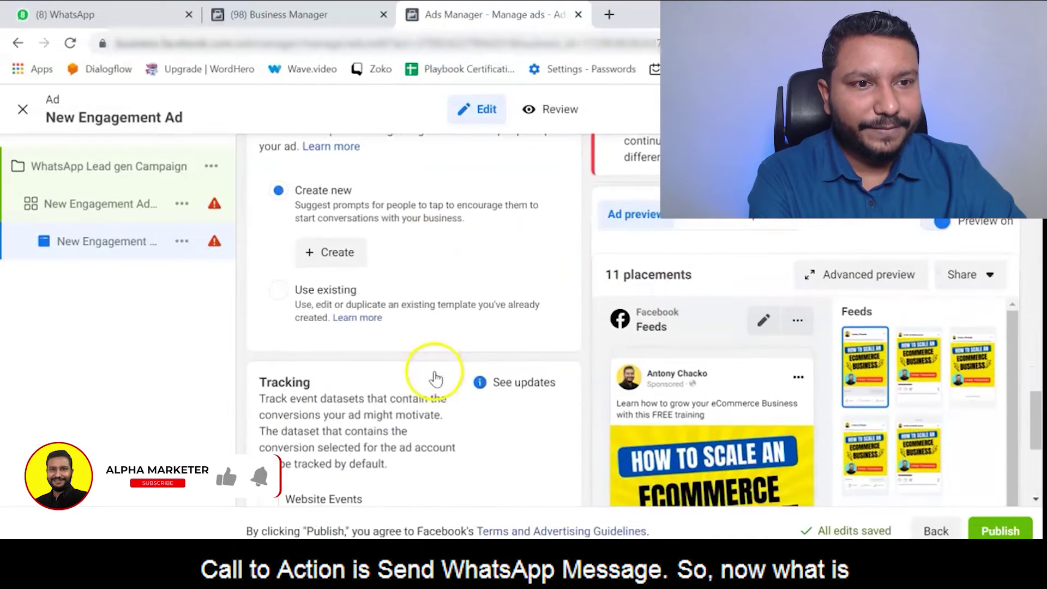
scroll(731, 335, down, 5)
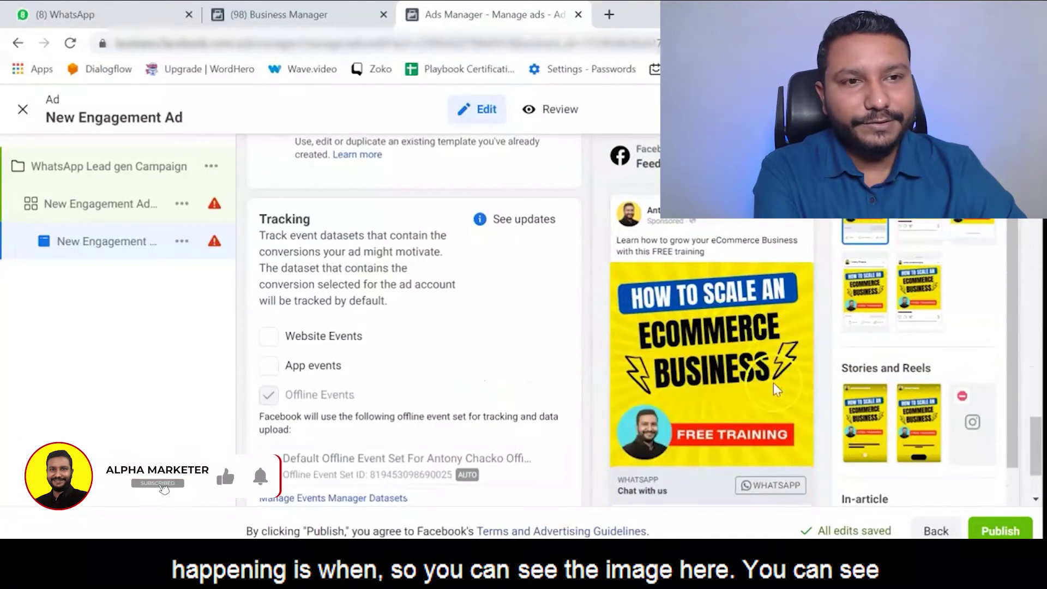
scroll(736, 349, down, 3)
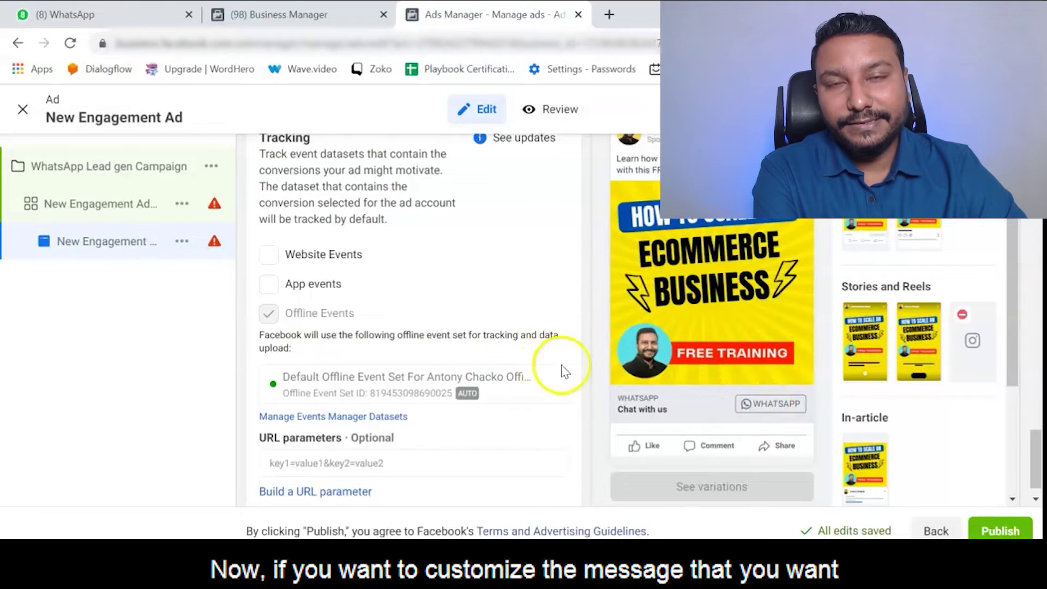
Create a new message template and change its first frequently asked question to "Can I learn more about your training?"
scroll(469, 344, up, 3)
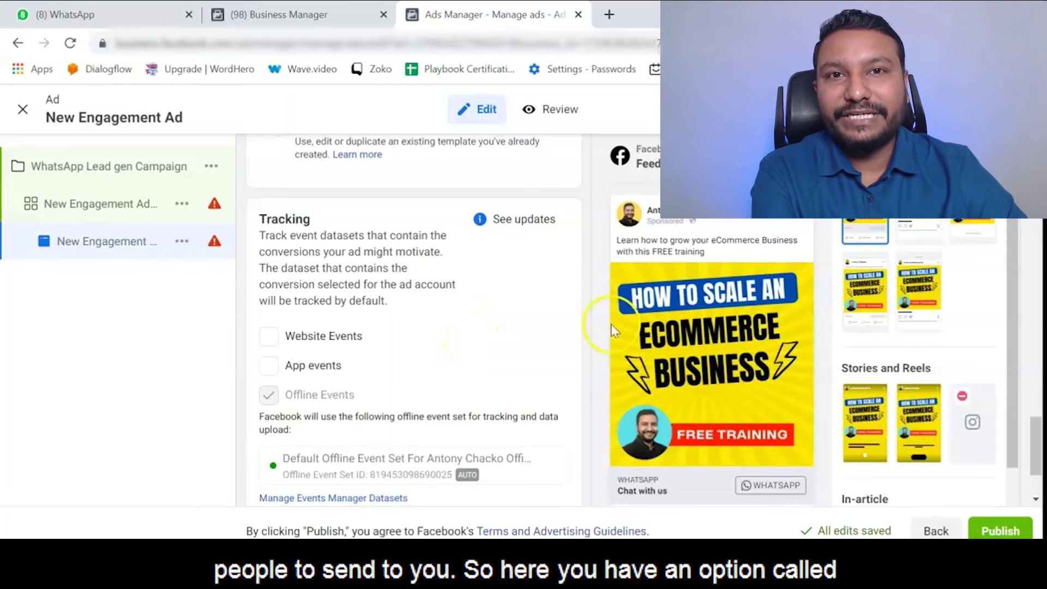
scroll(414, 327, up, 5)
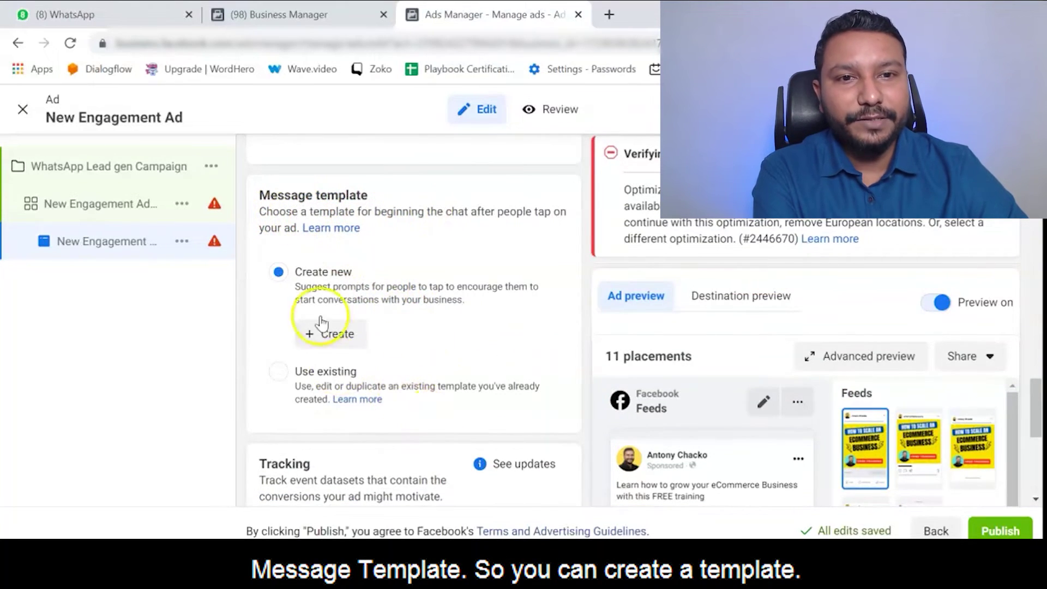
click(345, 336)
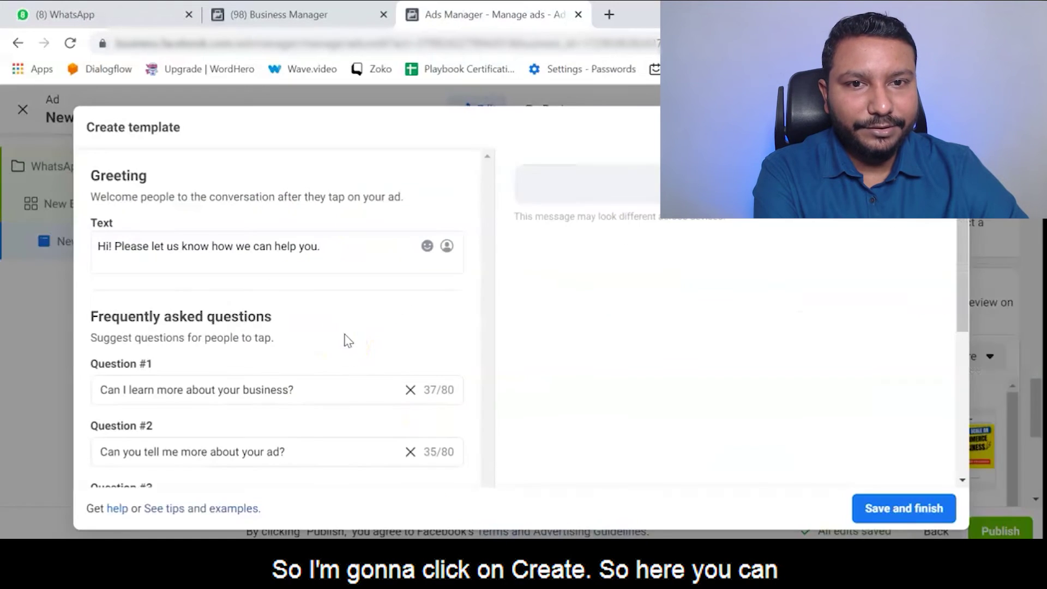
scroll(266, 296, down, 2)
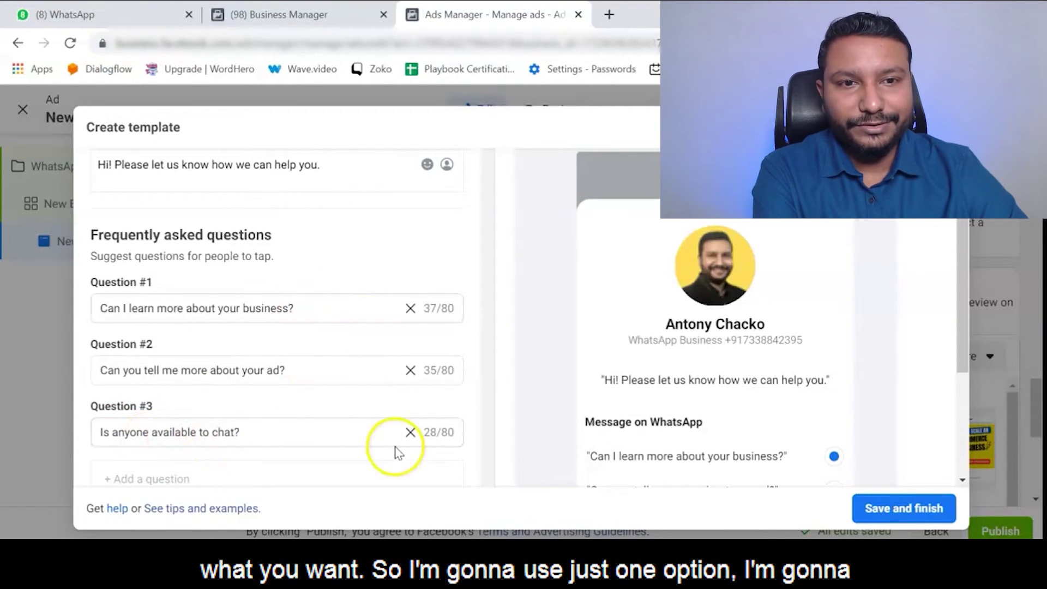
click(407, 371)
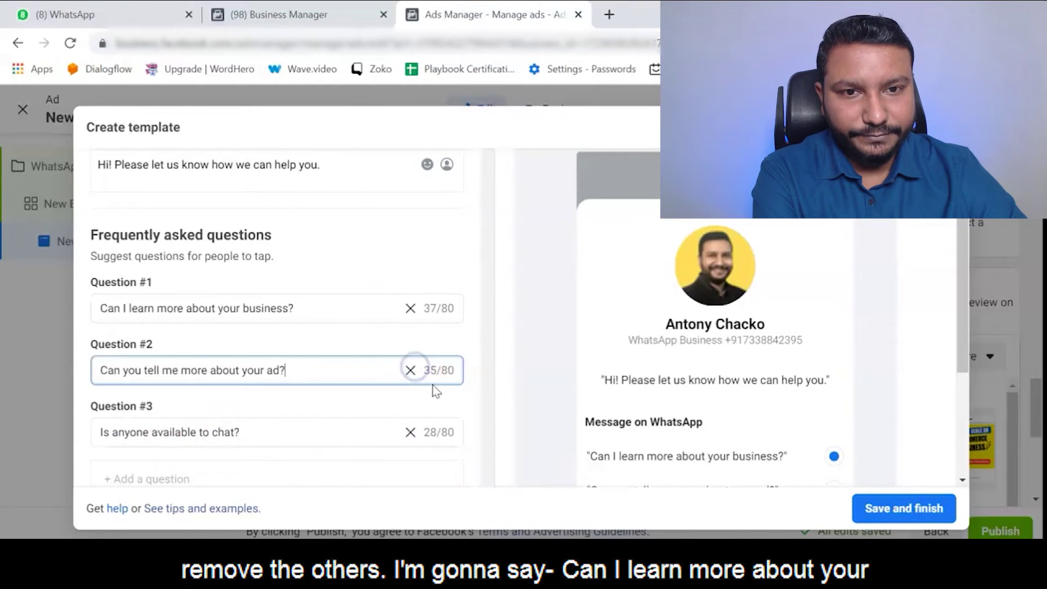
click(297, 308)
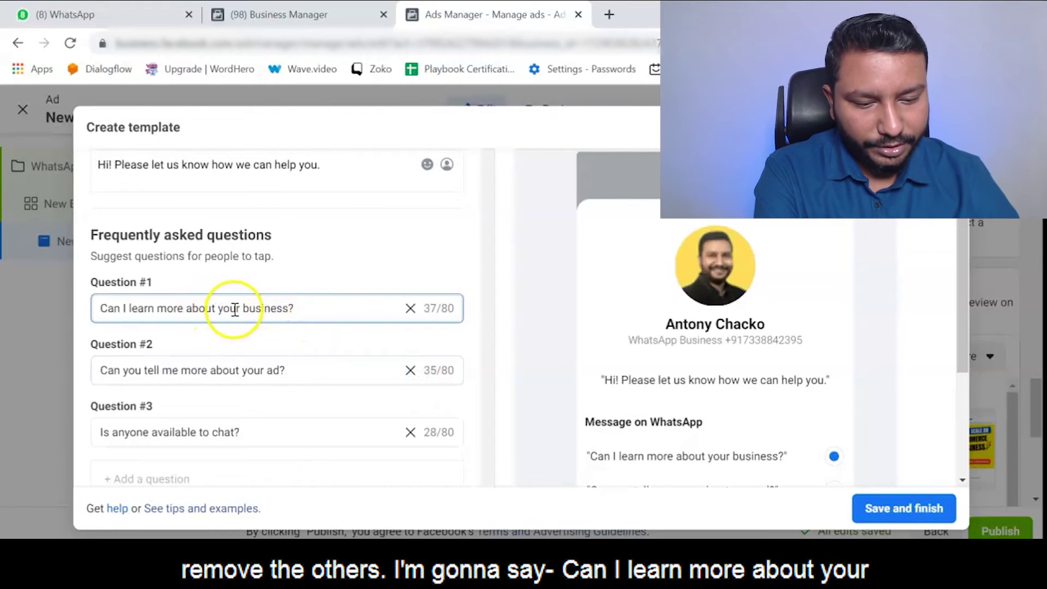
drag(241, 308, 316, 304)
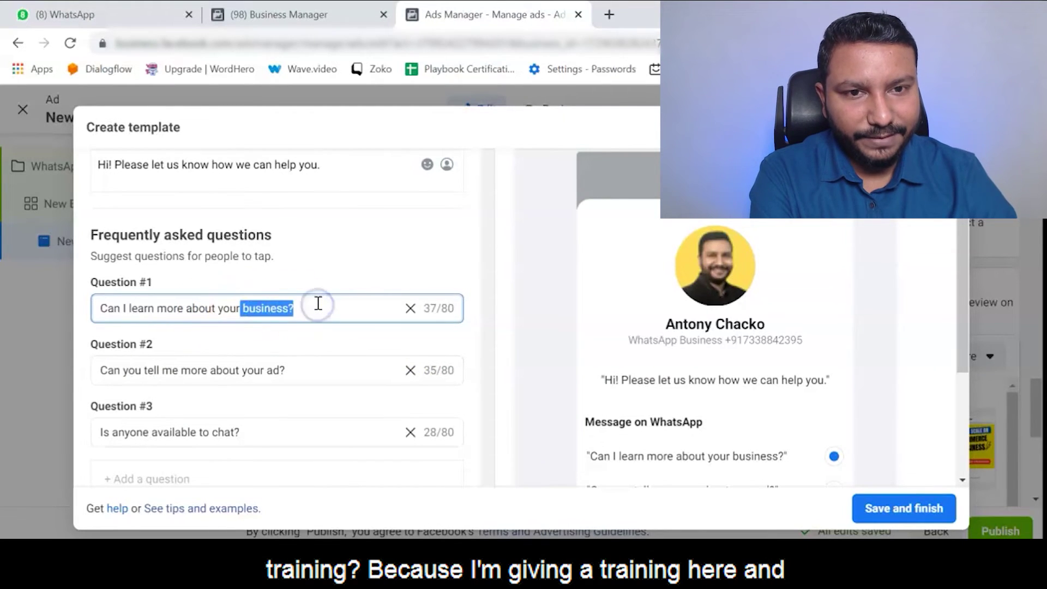
text(training)
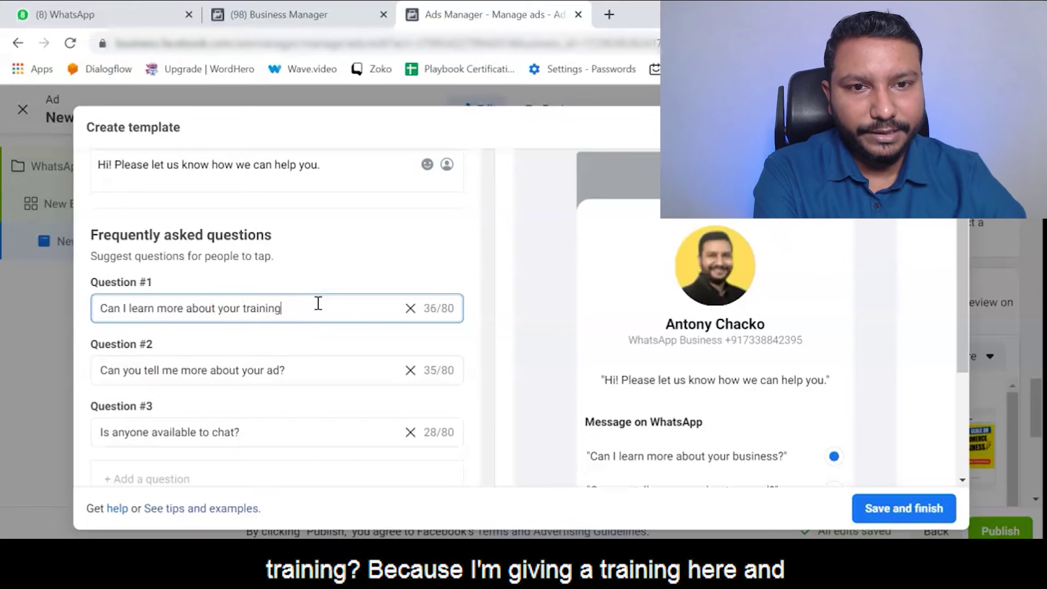
text(?)
Remove the other two suggested questions, keeping only the training question, and save the message template
click(410, 370)
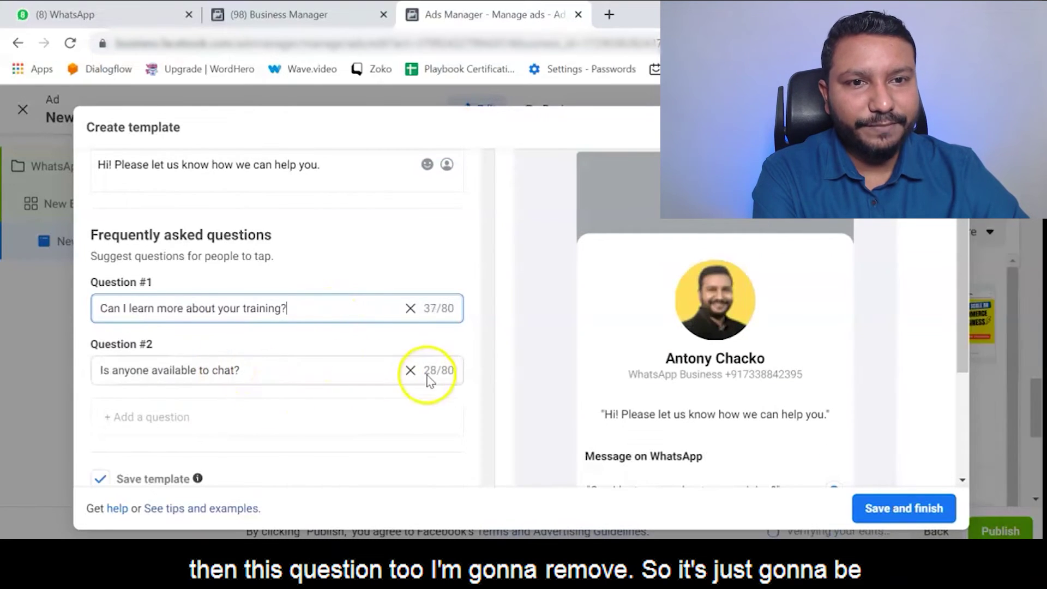
click(410, 371)
click(410, 370)
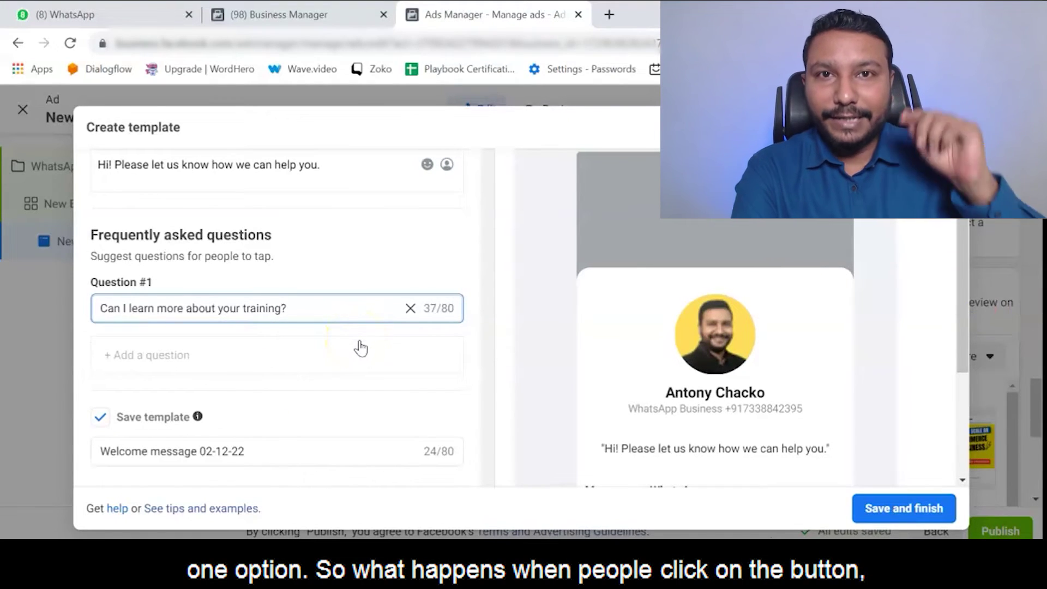
scroll(361, 348, down, 2)
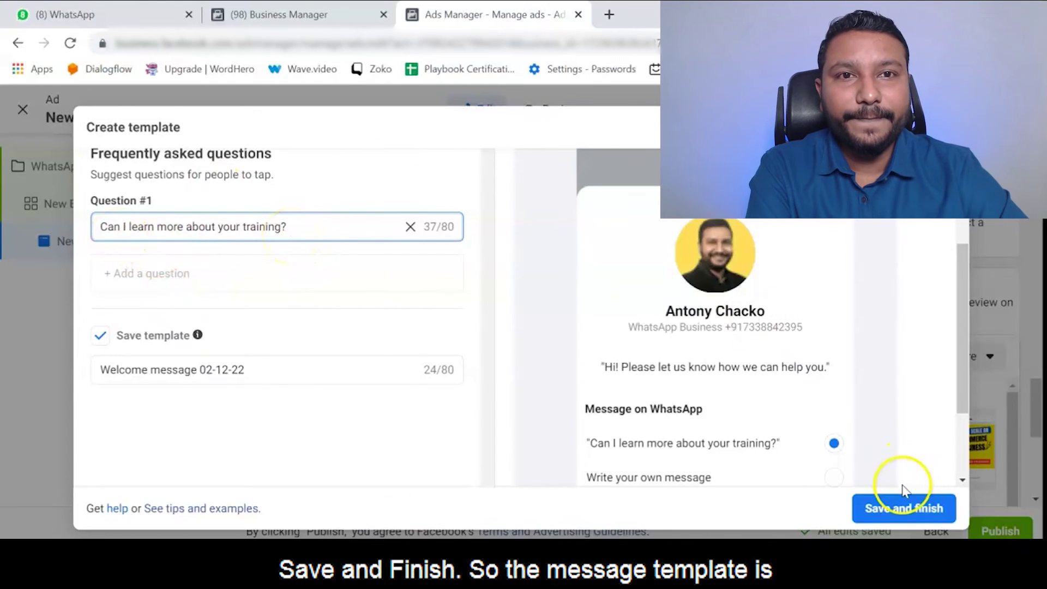
click(903, 510)
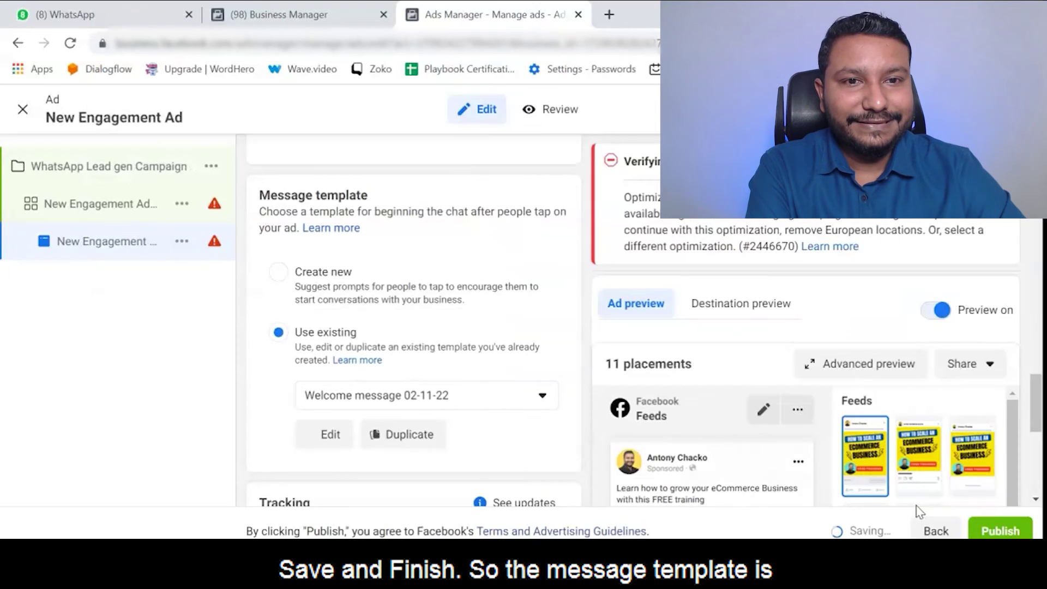
Review the selected message template, the tracking settings and the ad preview with its WhatsApp button before publishing
scroll(505, 357, down, 2)
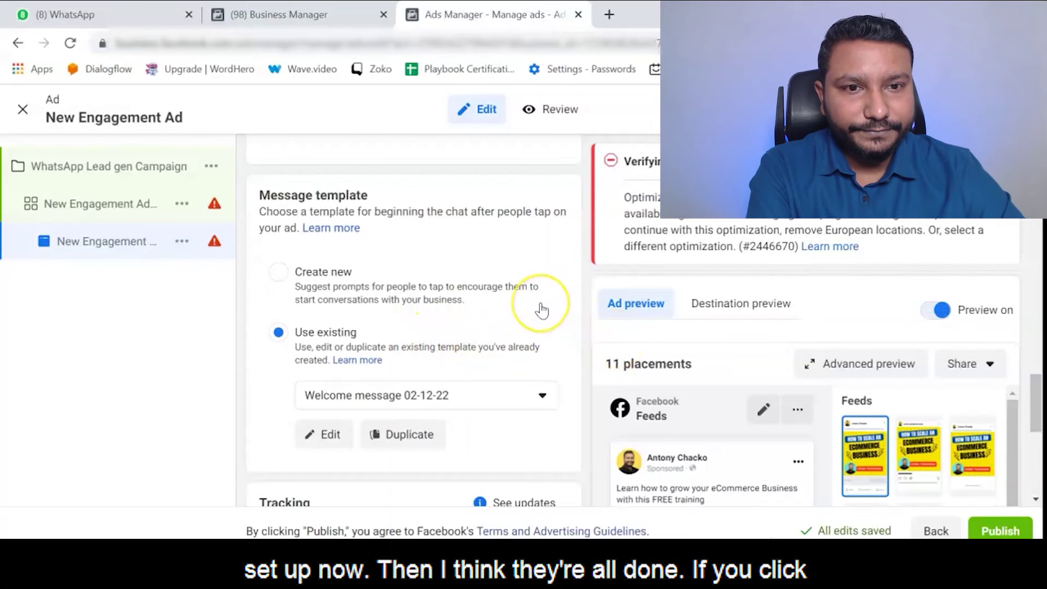
scroll(543, 309, down, 2)
scroll(525, 301, down, 3)
scroll(522, 303, down, 3)
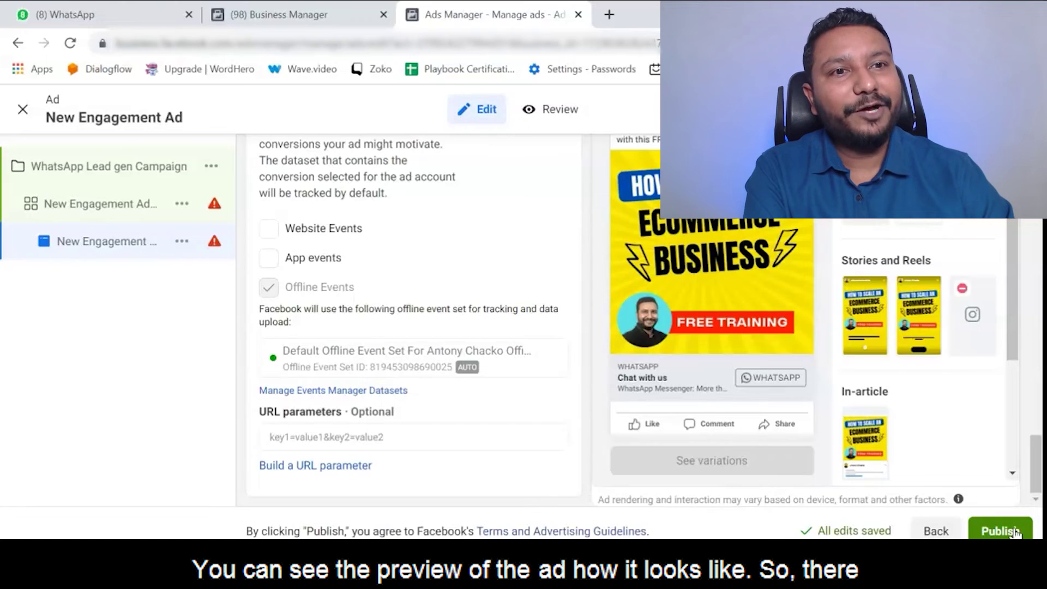
scroll(813, 394, up, 2)
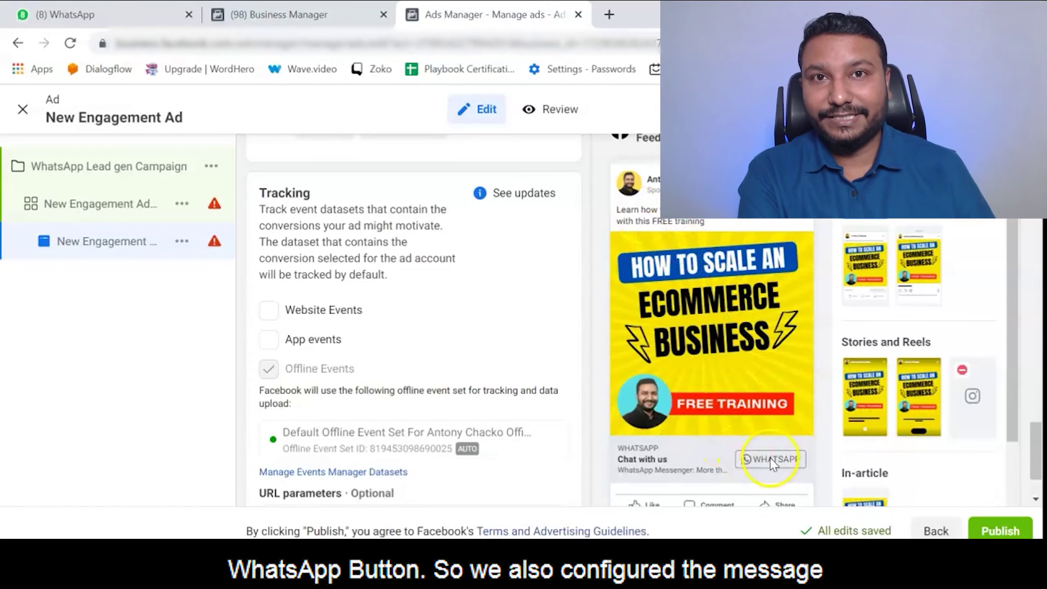
scroll(770, 456, down, 2)
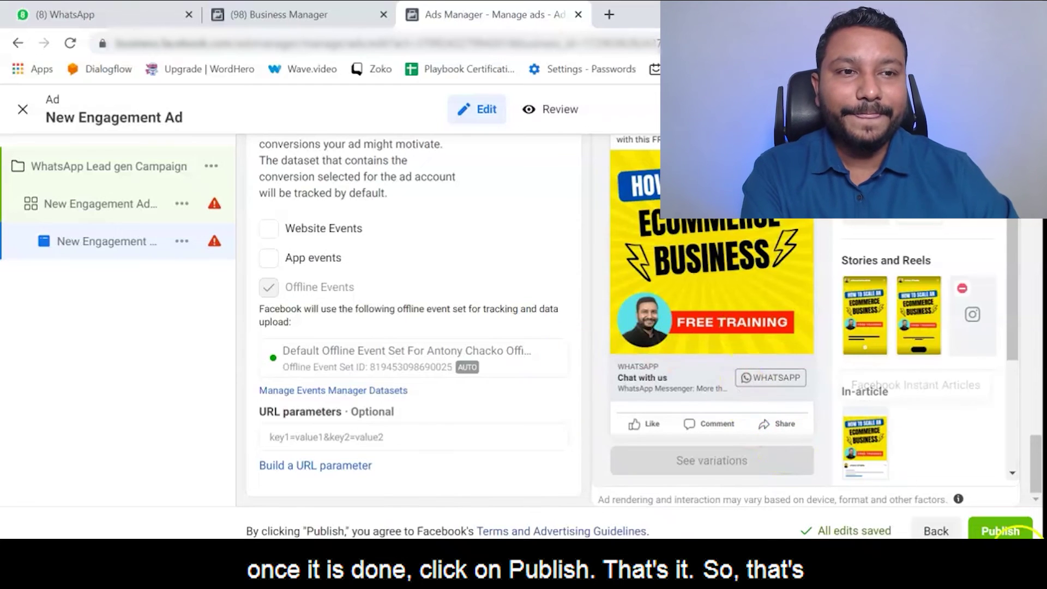
click(999, 531)
click(913, 417)
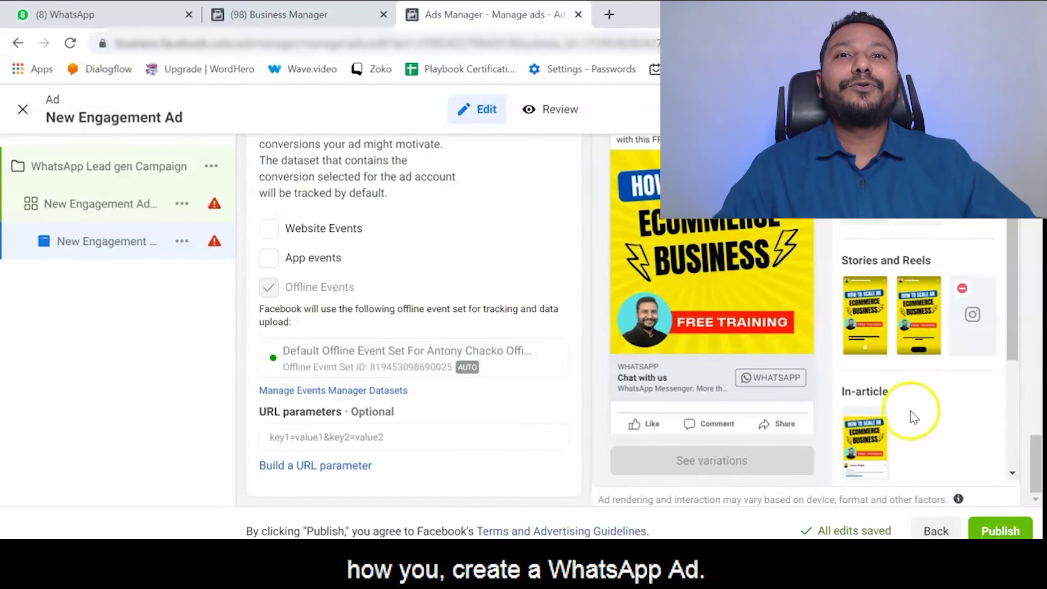